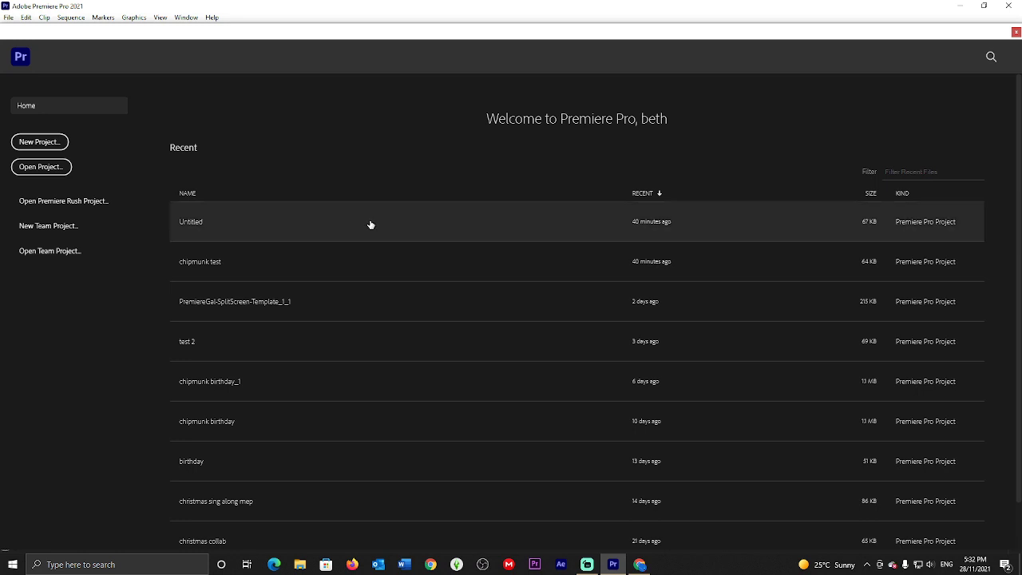
- In the recent Untitled project, import tca.mov from the "editing from USB sticks" folder and create a sequence from it
click(369, 223)
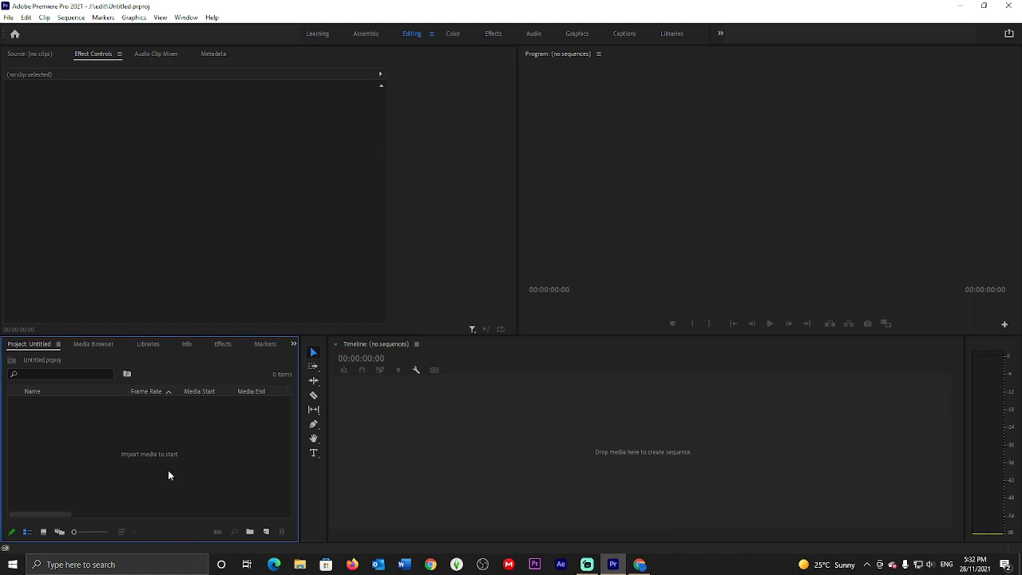
double_click(164, 446)
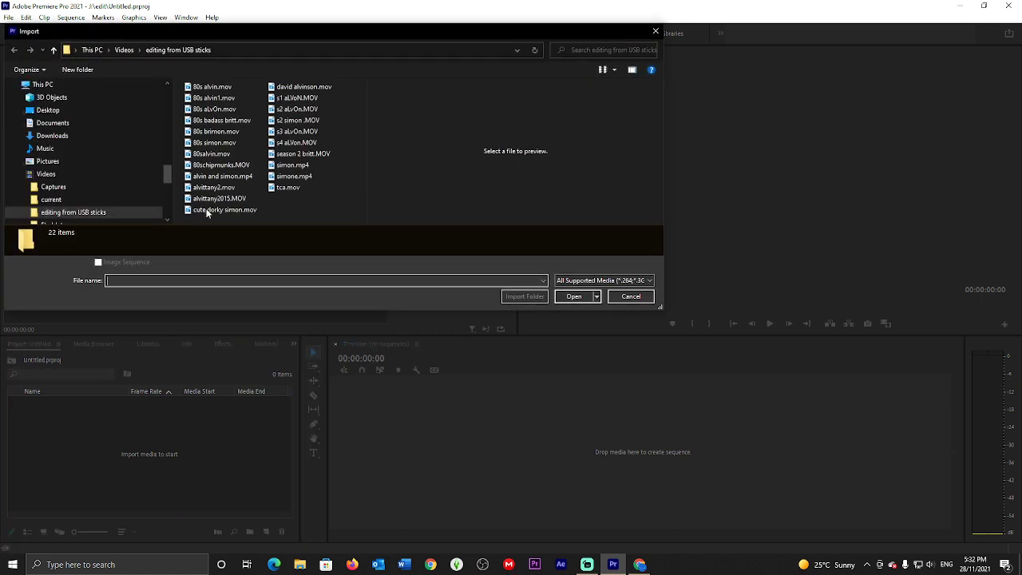
click(277, 187)
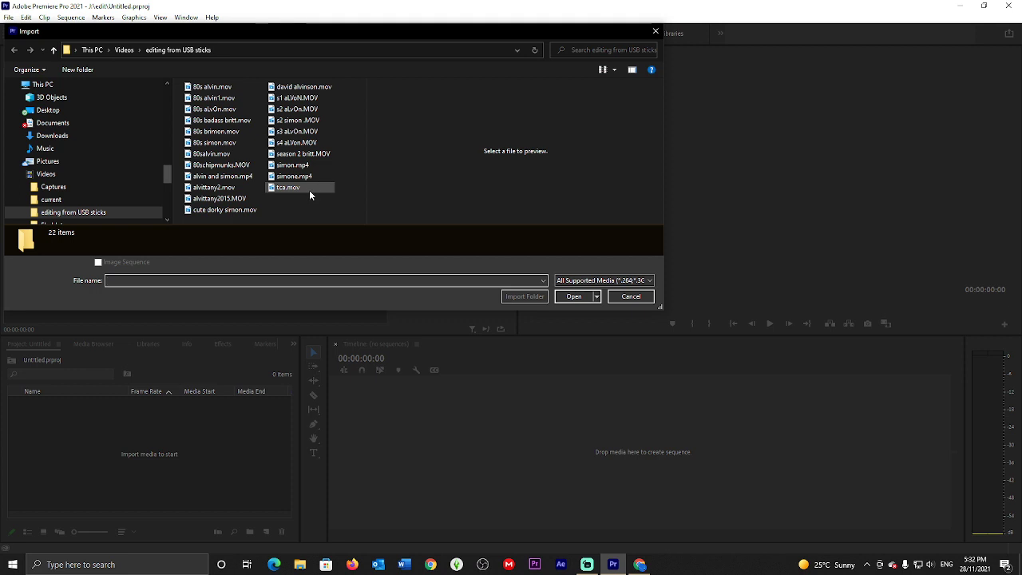
click(570, 296)
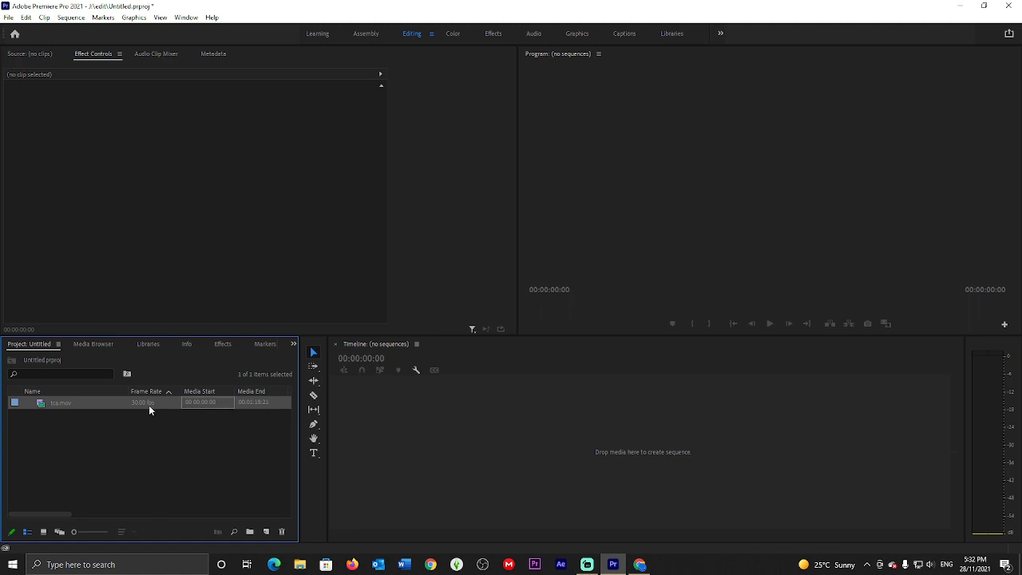
drag(126, 403, 444, 440)
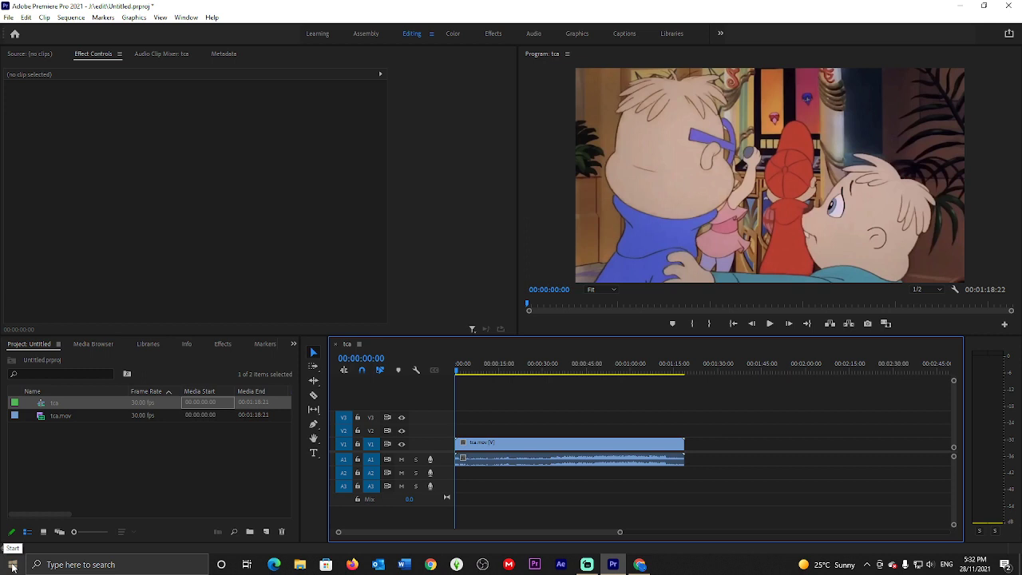
- Find Notepad through the Windows search and open a blank note
click(94, 567)
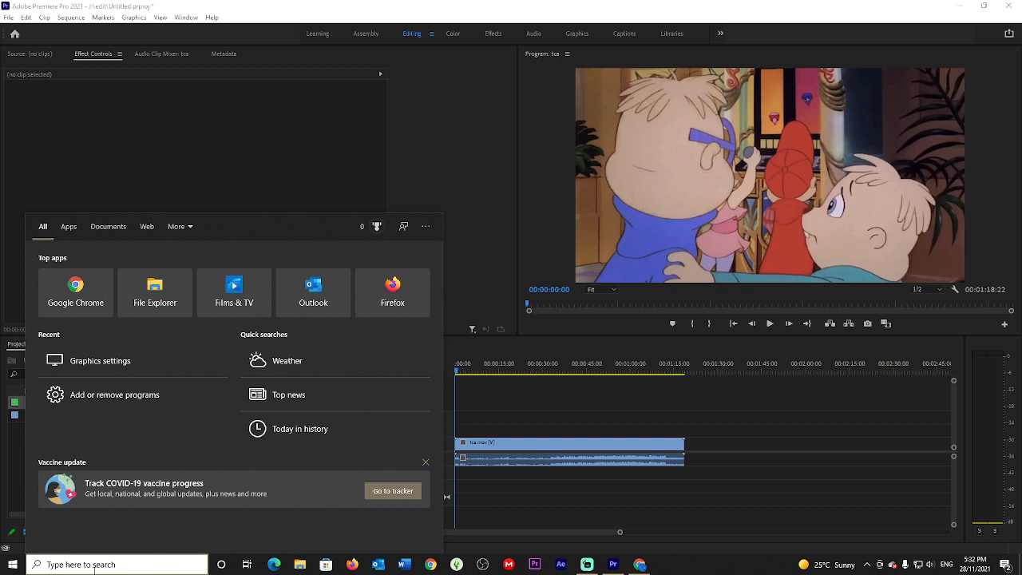
text(not)
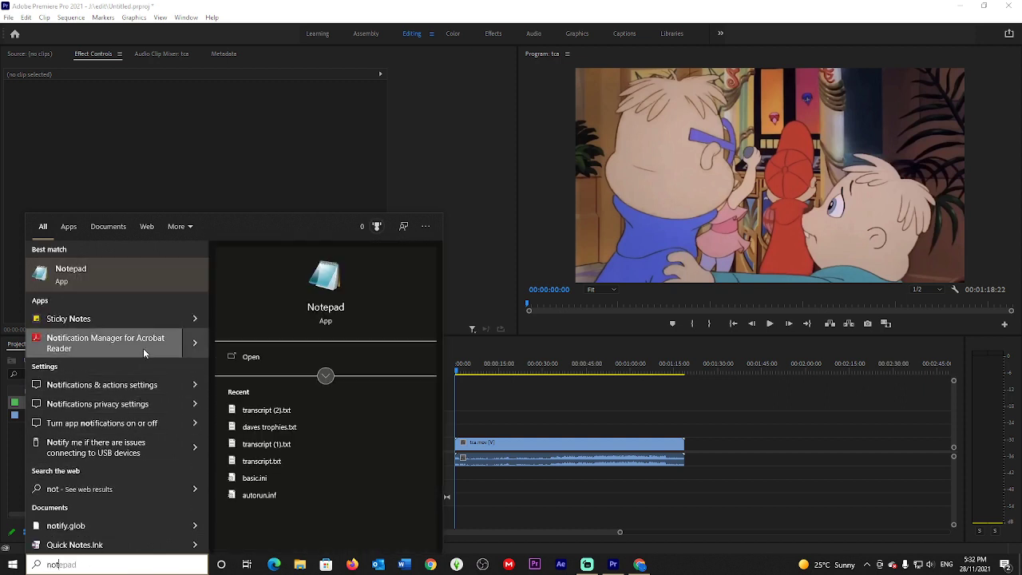
click(116, 286)
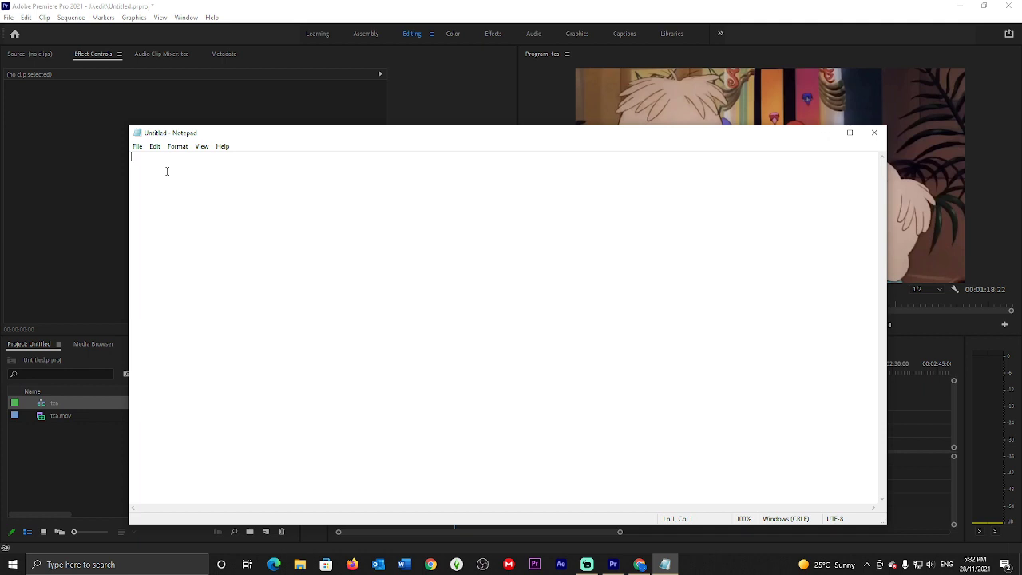
- Enlarge the blank note's text display to 120% zoom
click(178, 147)
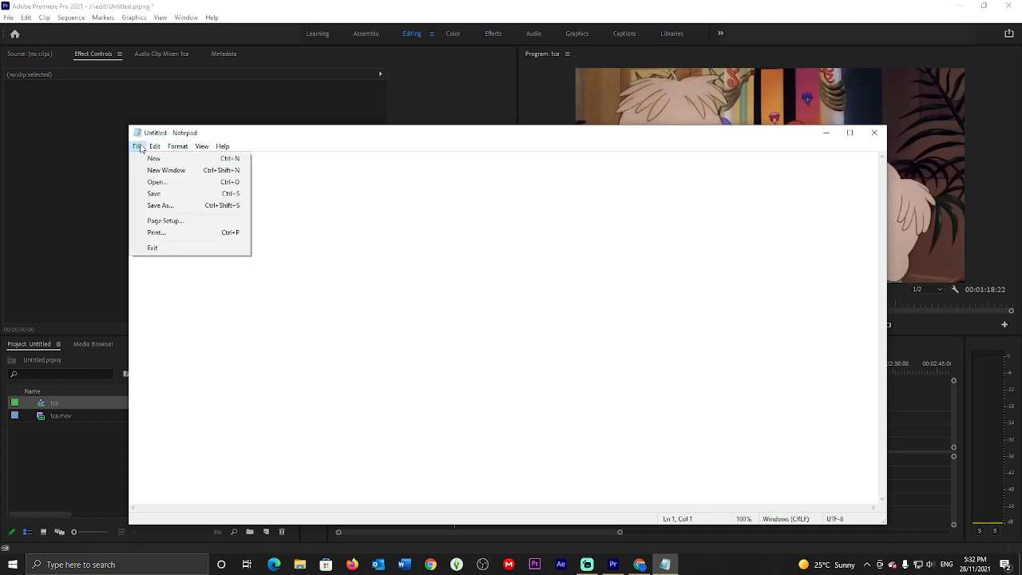
mouse_move(154, 146)
mouse_move(202, 147)
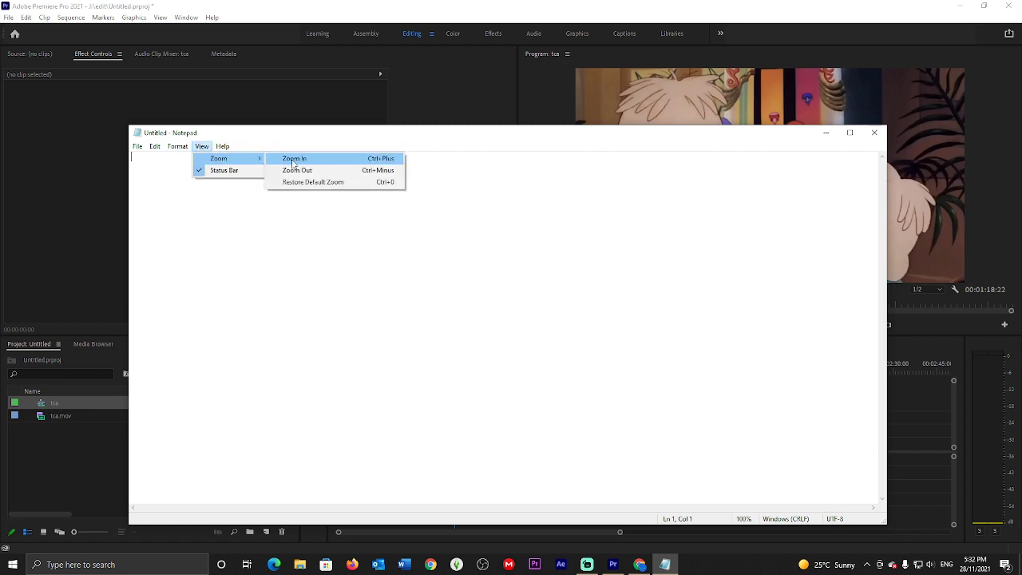
click(295, 159)
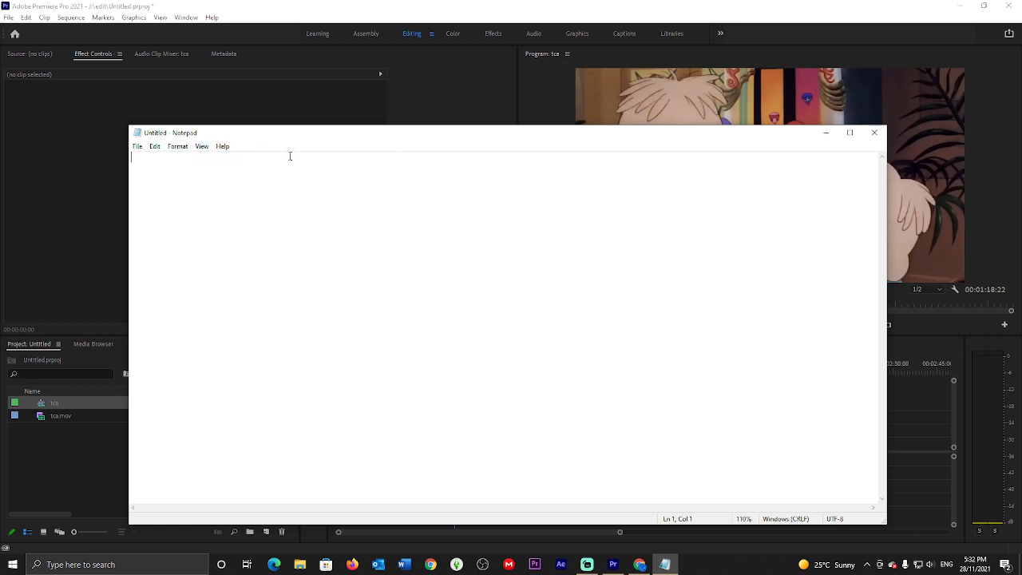
click(201, 146)
mouse_move(232, 163)
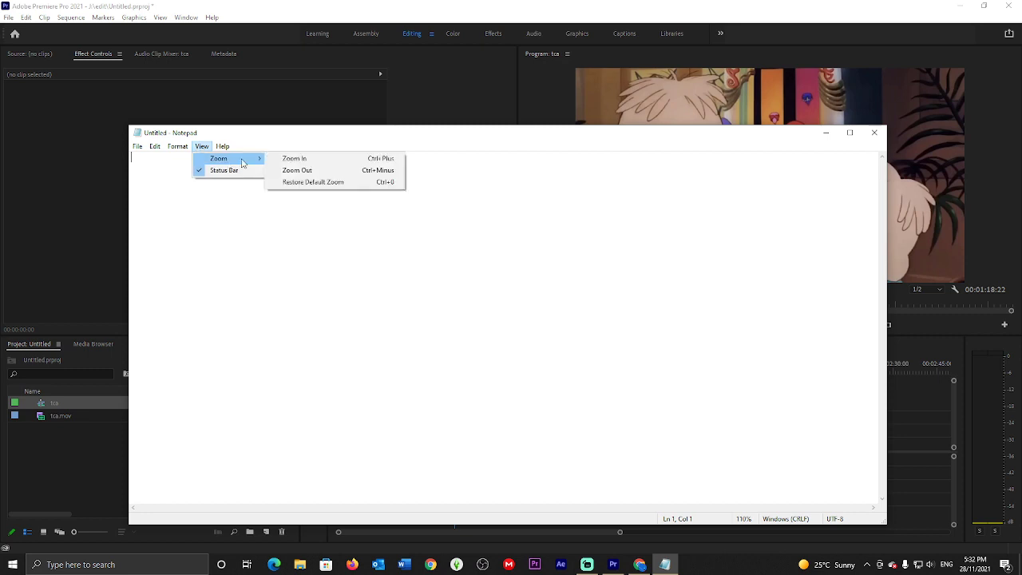
click(300, 160)
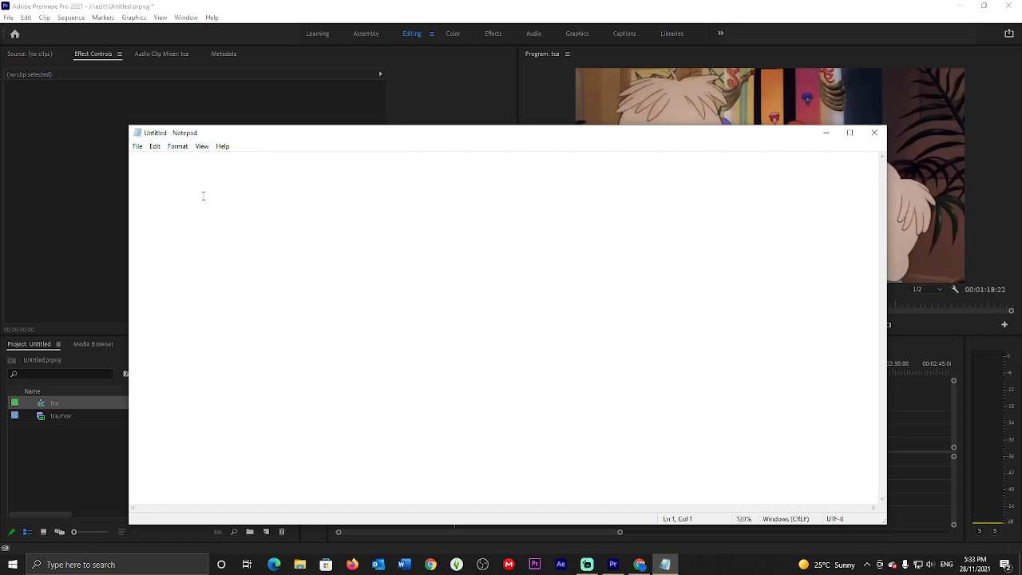
- Write the heading "how i crop in pp" in the note and minimize Notepad
text(how i n)
key(BackSpace)
text(crop in pp)
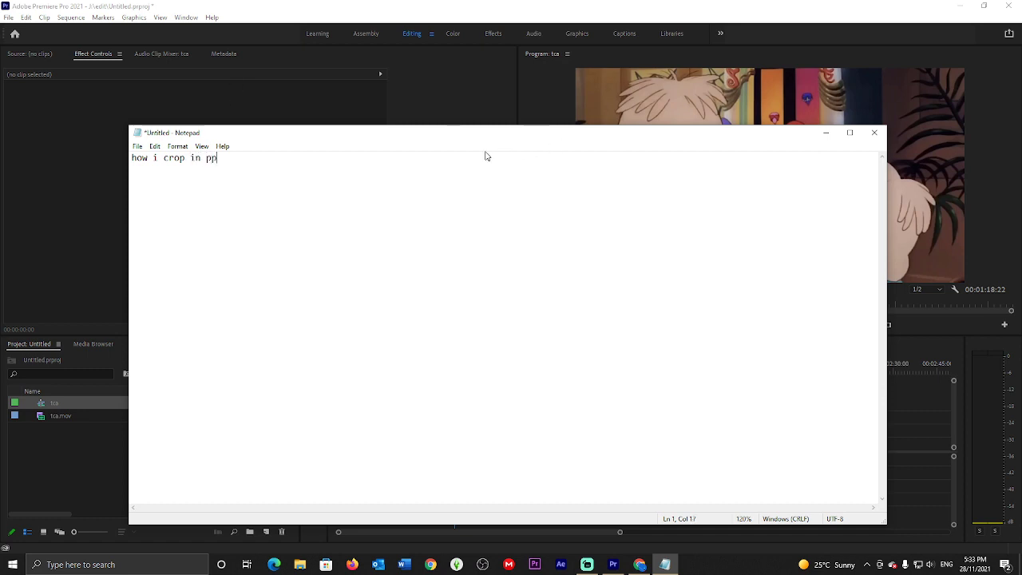
click(826, 134)
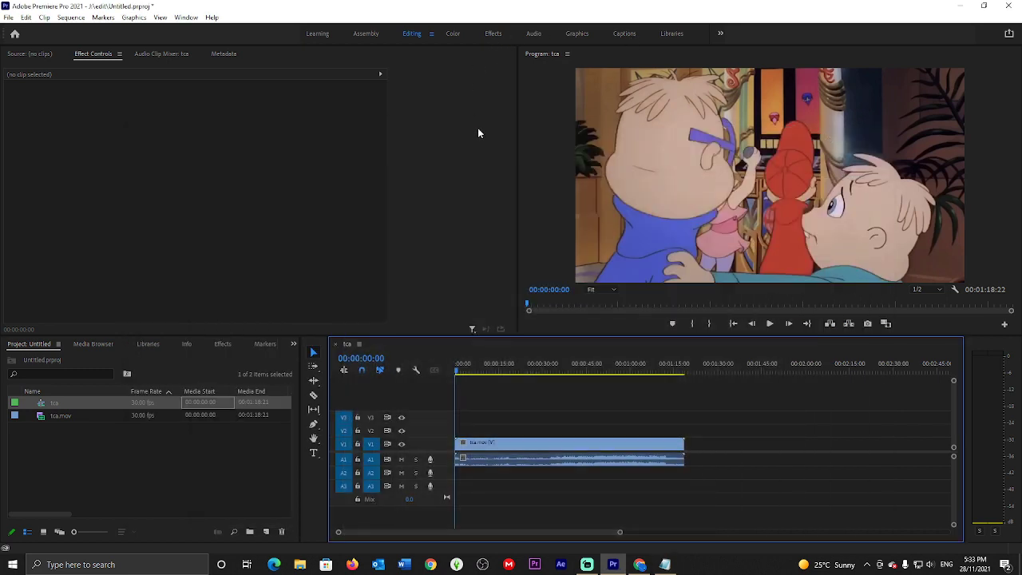
- Select the tca.mov clip in the timeline and switch to the All Panels workspace
click(519, 444)
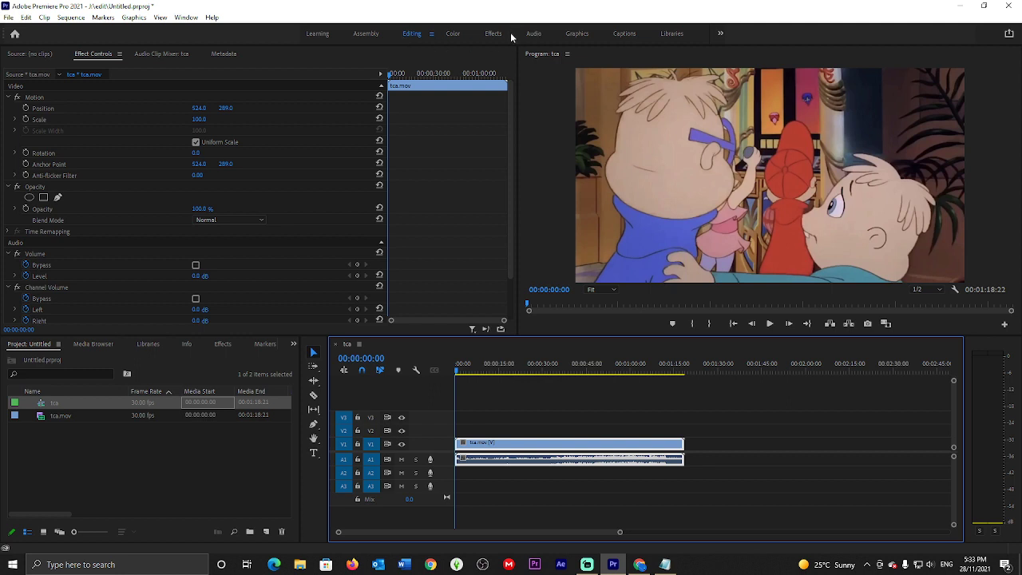
click(720, 34)
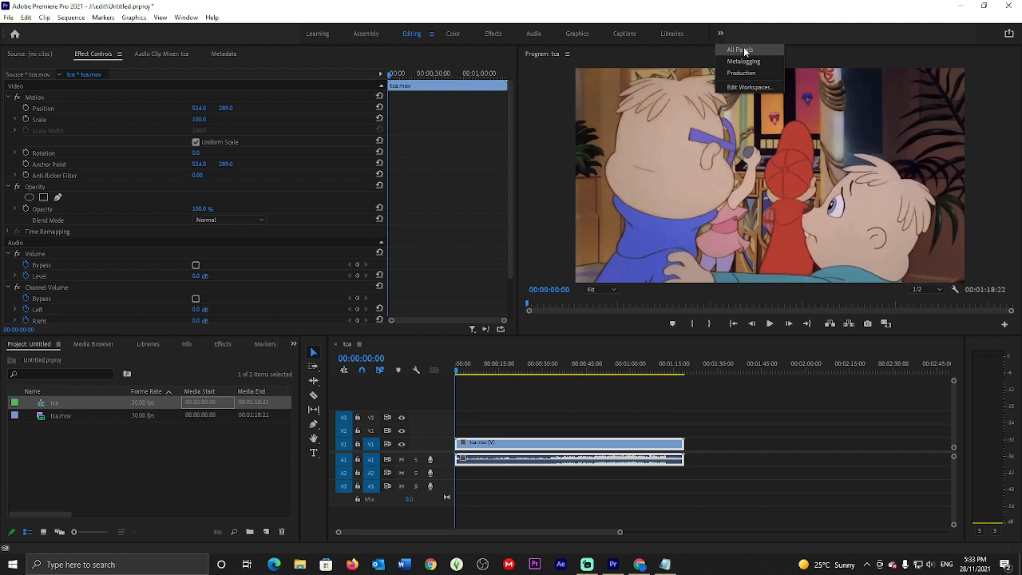
click(743, 49)
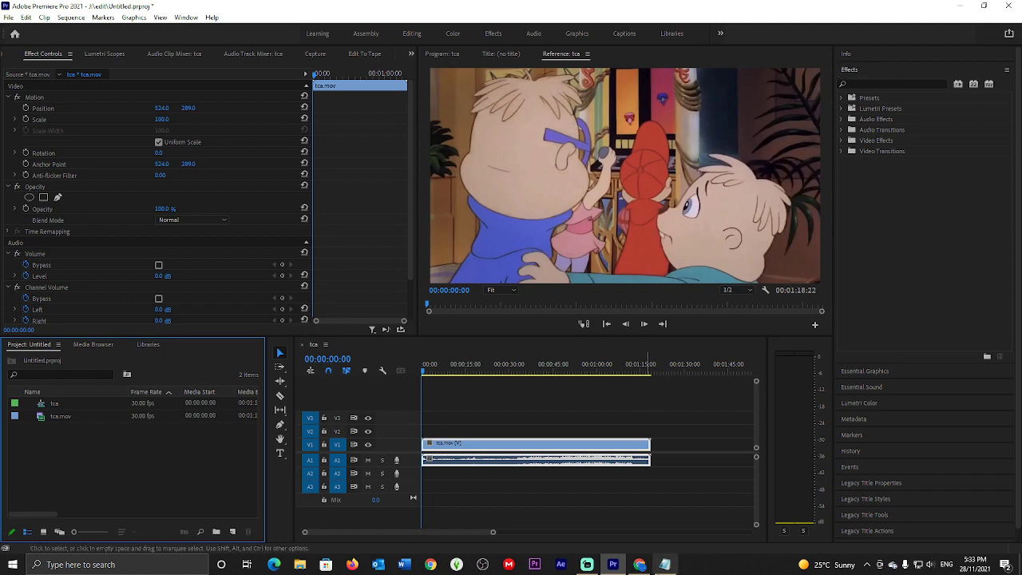
- Switch to Notepad and add the instruction lines "open allpanels" and "select effects" below the heading
click(665, 565)
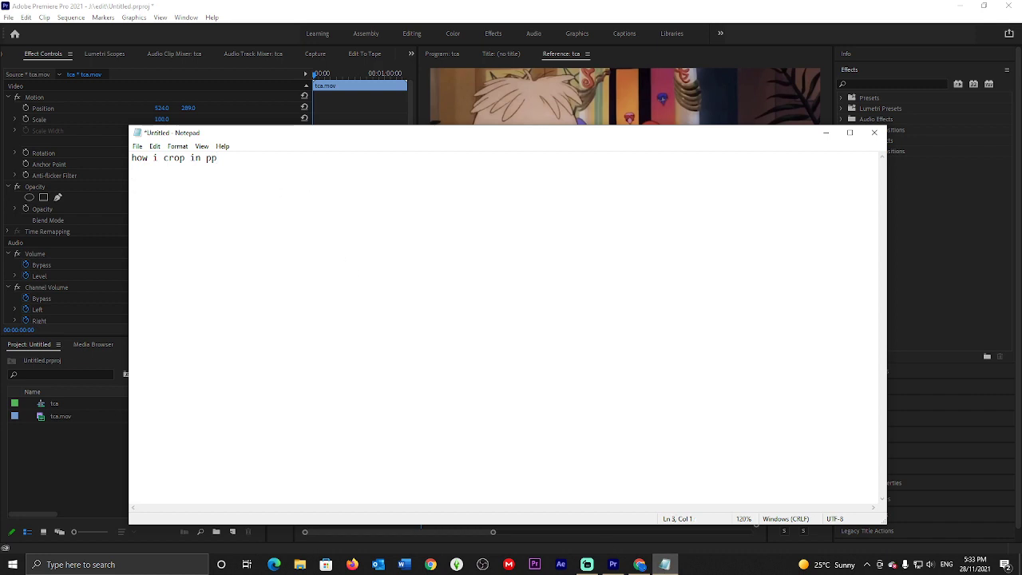
text(open)
text( allpane)
text(ls)
text(se)
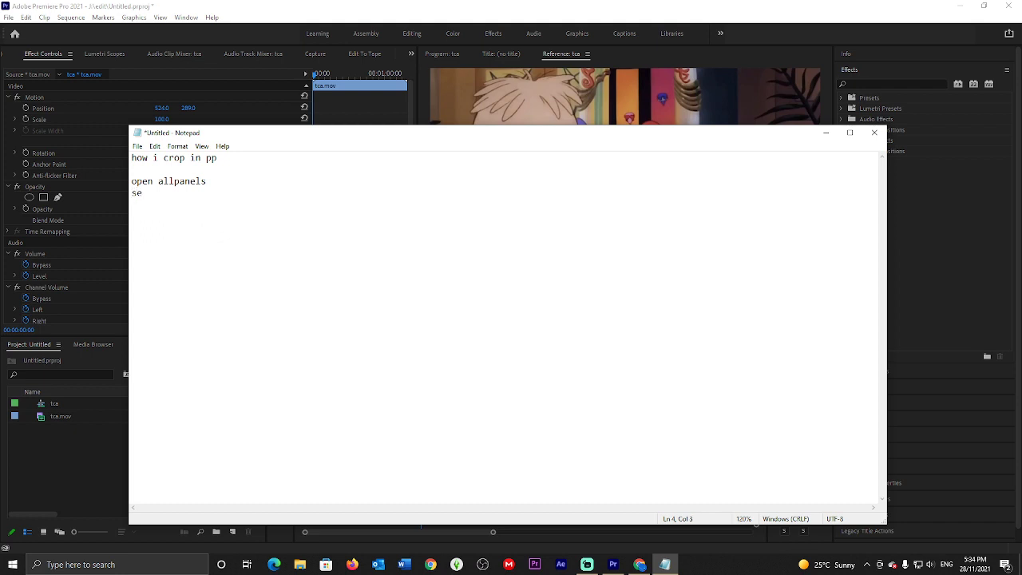
text(lect effe)
text(cts)
- Add the line "type in the serach window for crop" to the note and minimize Notepad
text(type )
text(in the s)
text(erach )
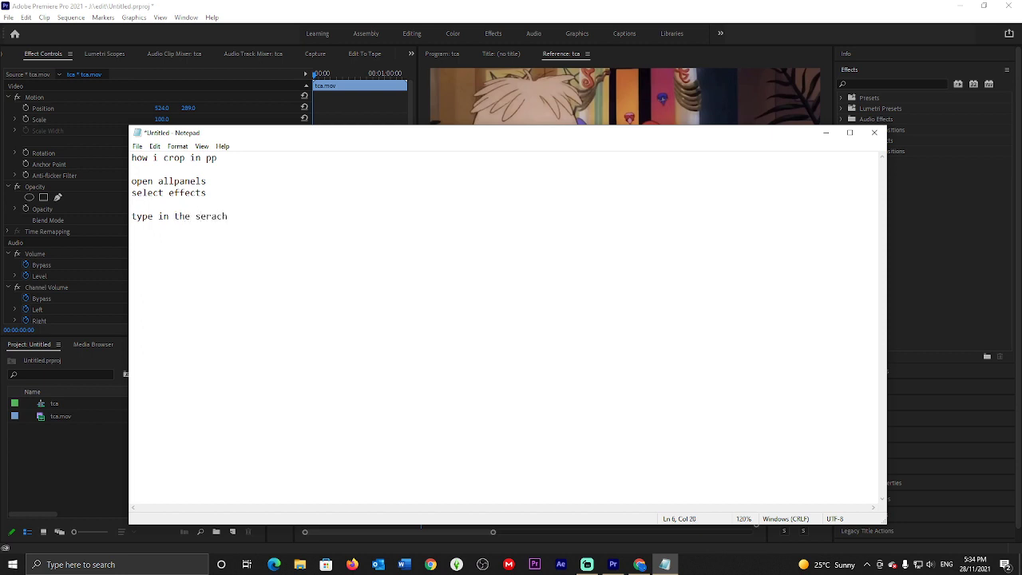
text(window for crop)
click(826, 133)
- Search the effects for "crop" and select the Crop video effect
click(861, 83)
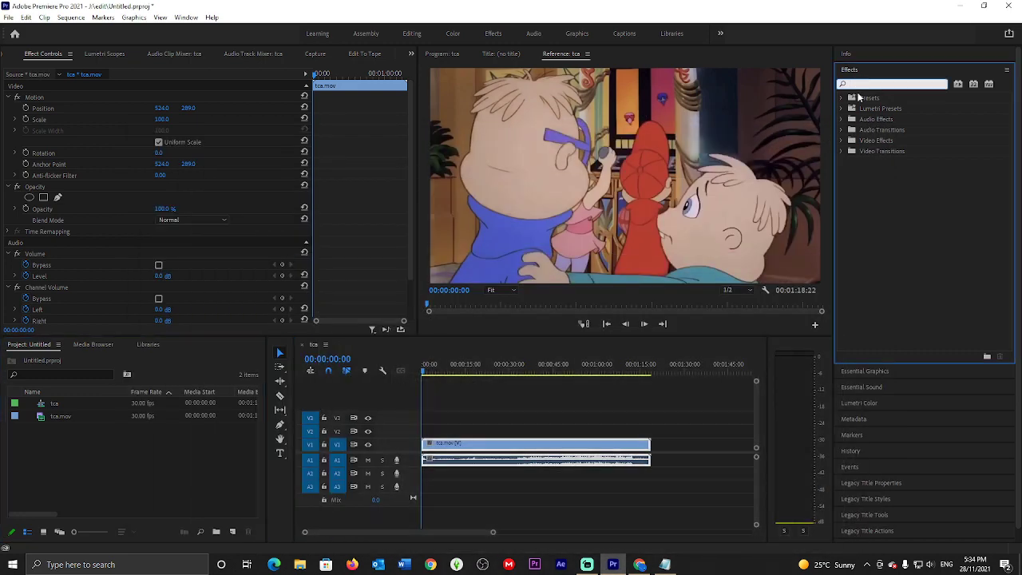
text(crop)
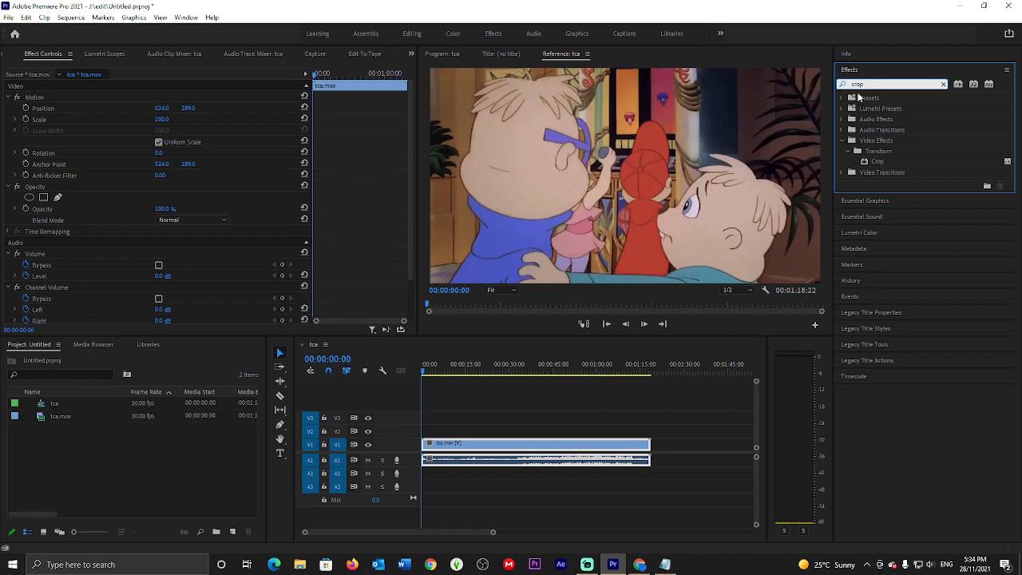
click(877, 163)
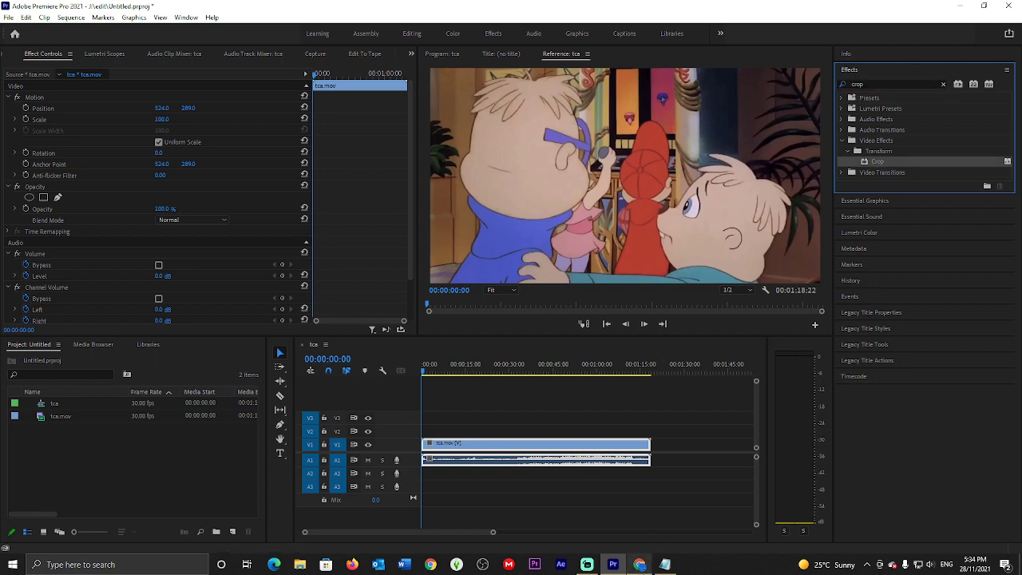
- Switch to Notepad, add the lines "select crop" and "then drag omnto footage", and minimize it again
click(664, 565)
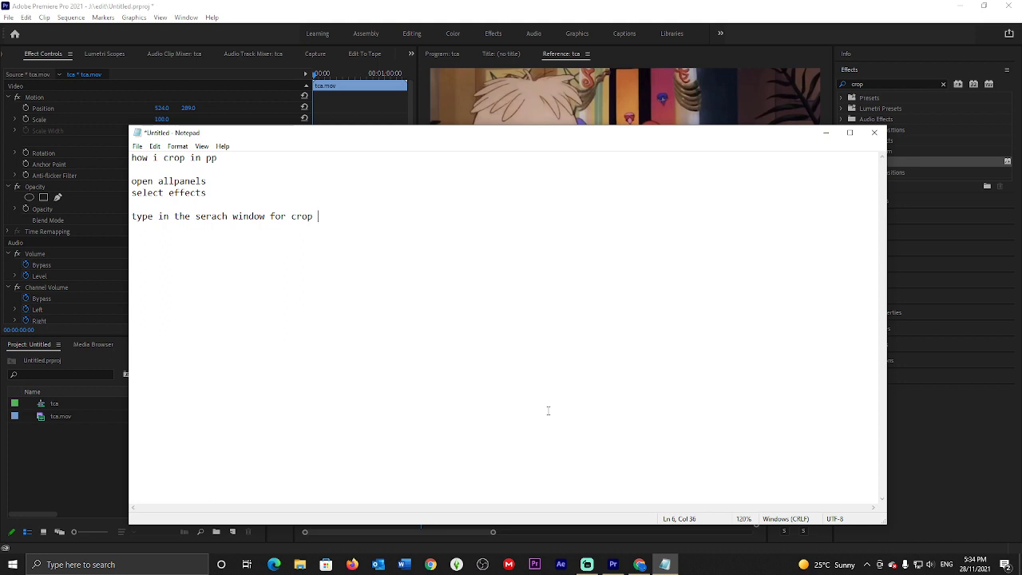
key(Return)
text(selec)
text(t cro)
text(p )
text(then)
text( dr)
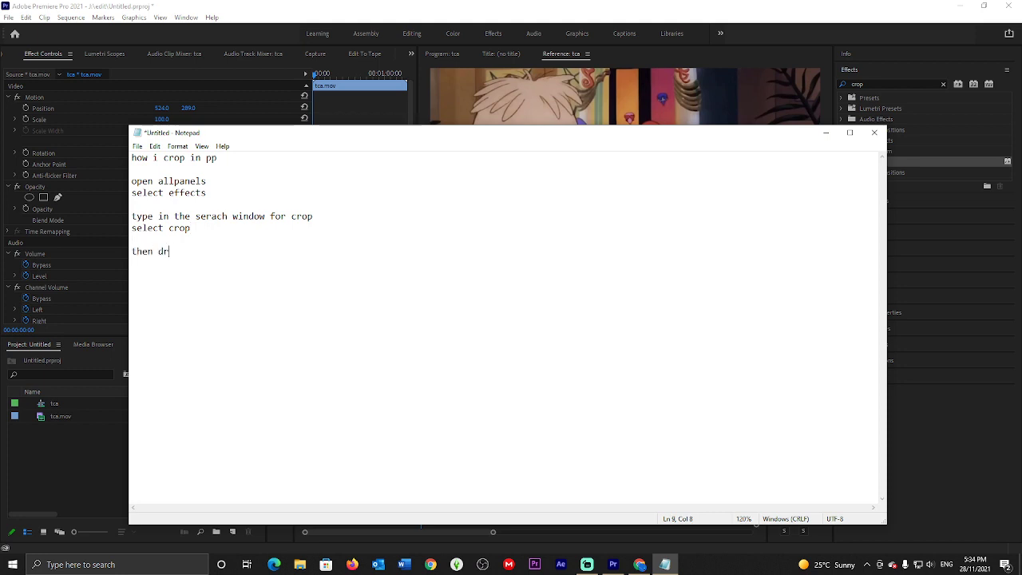
text(ag omnt)
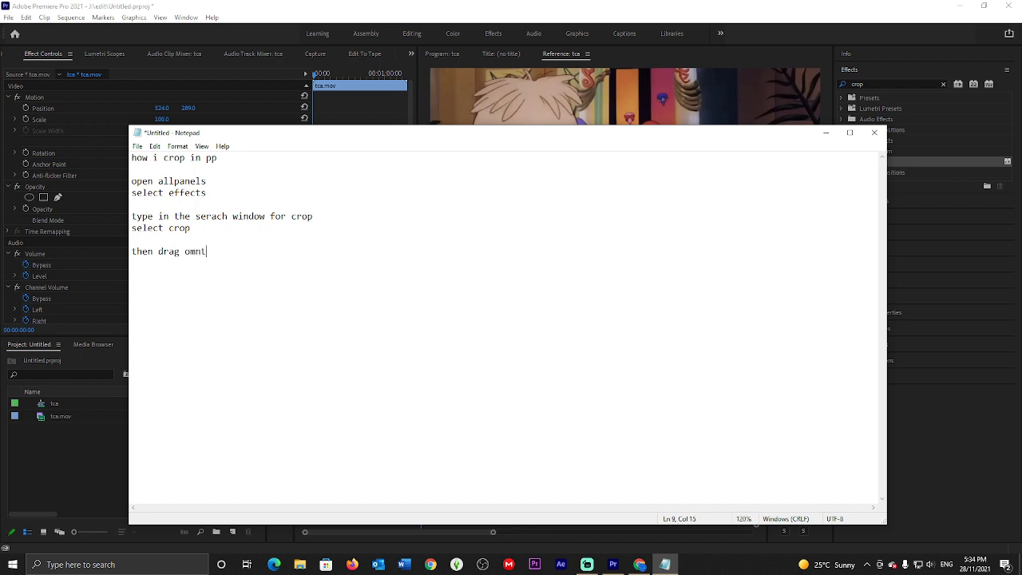
text(o footage)
click(825, 132)
- Apply the Crop effect to the tca.mov clip in the timeline and set its left crop to 8%
drag(883, 161, 538, 450)
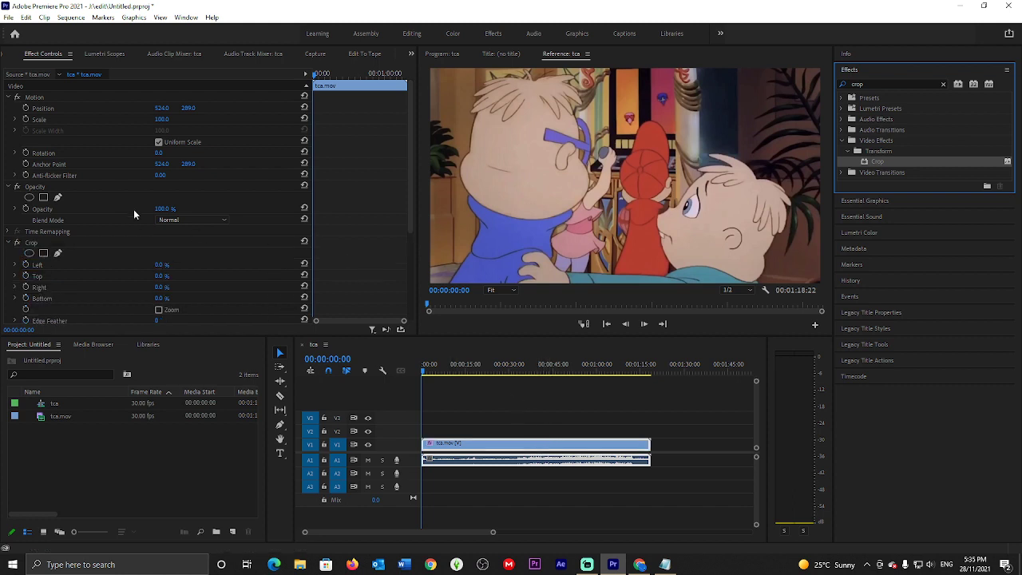
scroll(134, 212, down, 1)
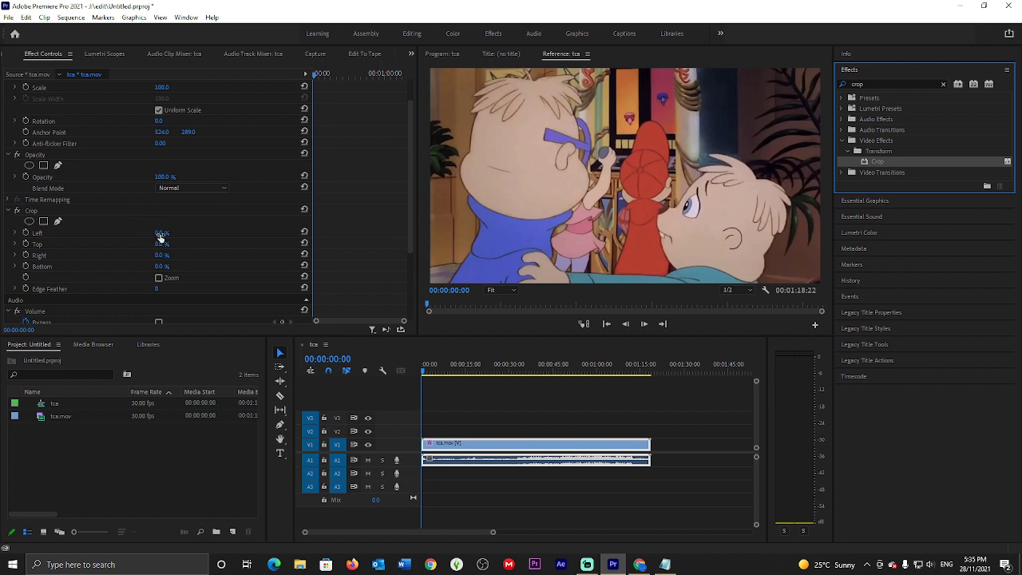
click(161, 233)
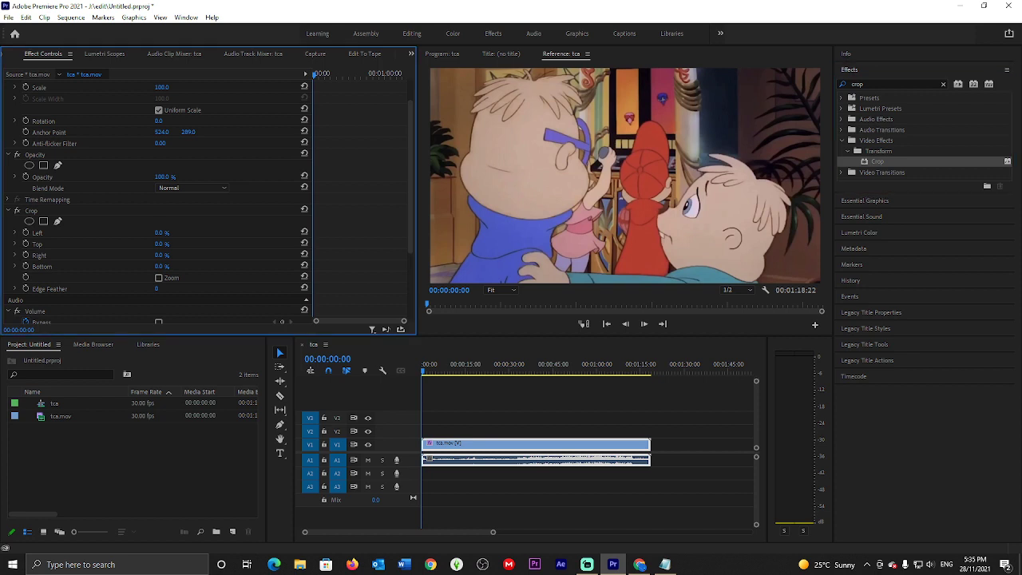
drag(170, 234, 209, 234)
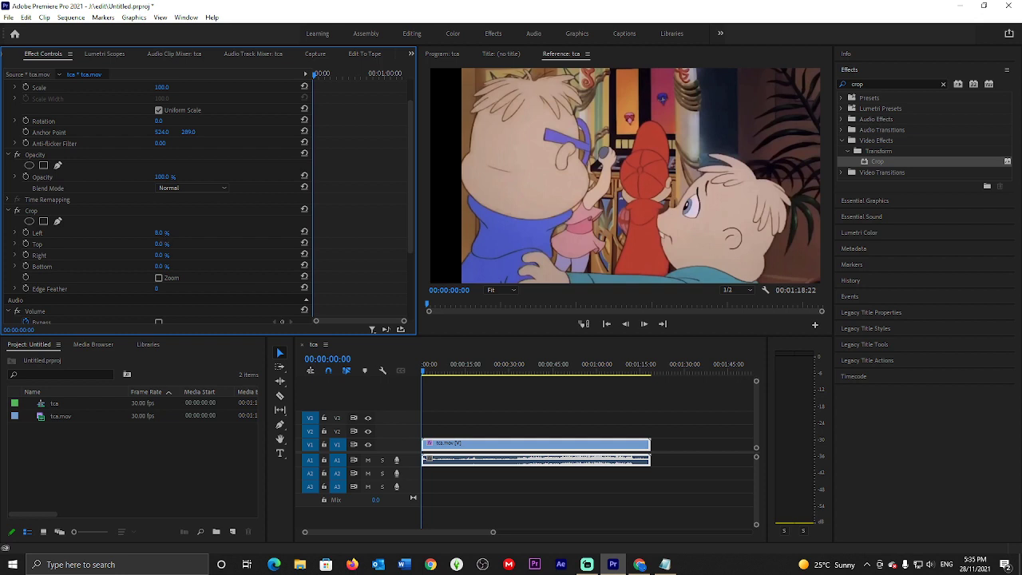
- Set the clip's Crop values to 8% for the top, 7% for the right and 10% for the bottom
drag(173, 243, 162, 255)
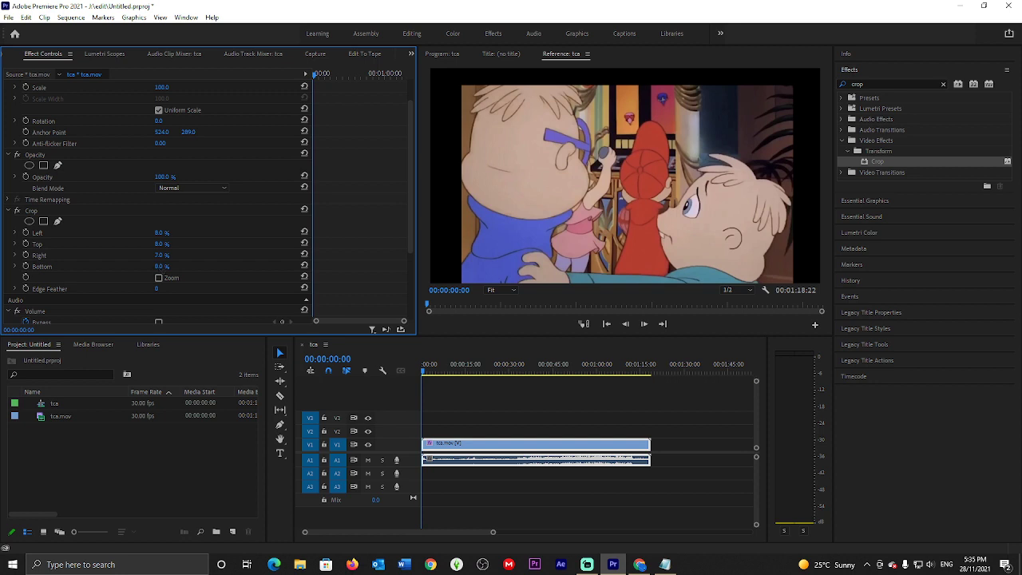
text(10)
key(Return)
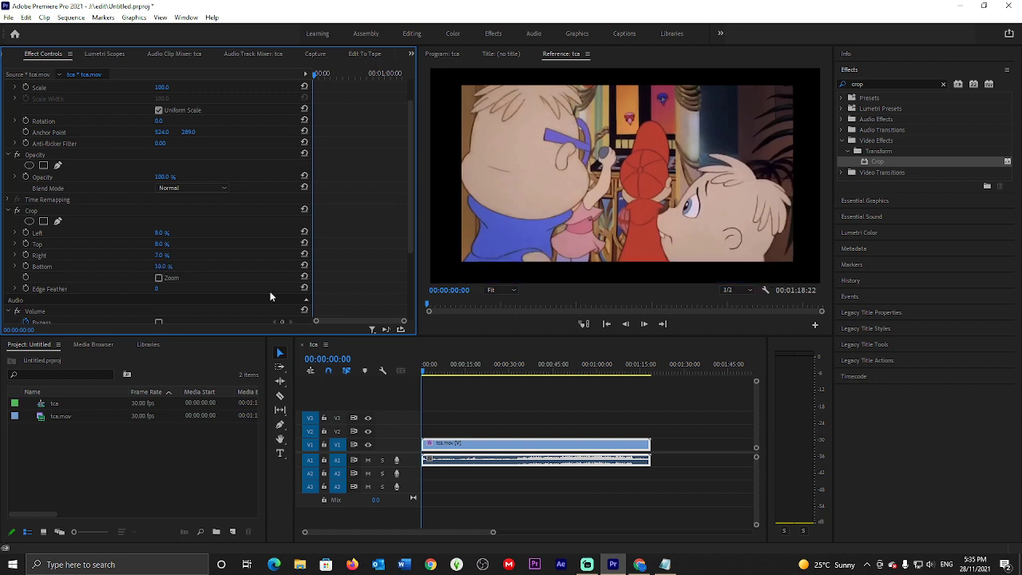
- Switch to Notepad and add the line "then suse slideer bars", followed by "botton", "top", "left" and "right" on separate lines
click(667, 567)
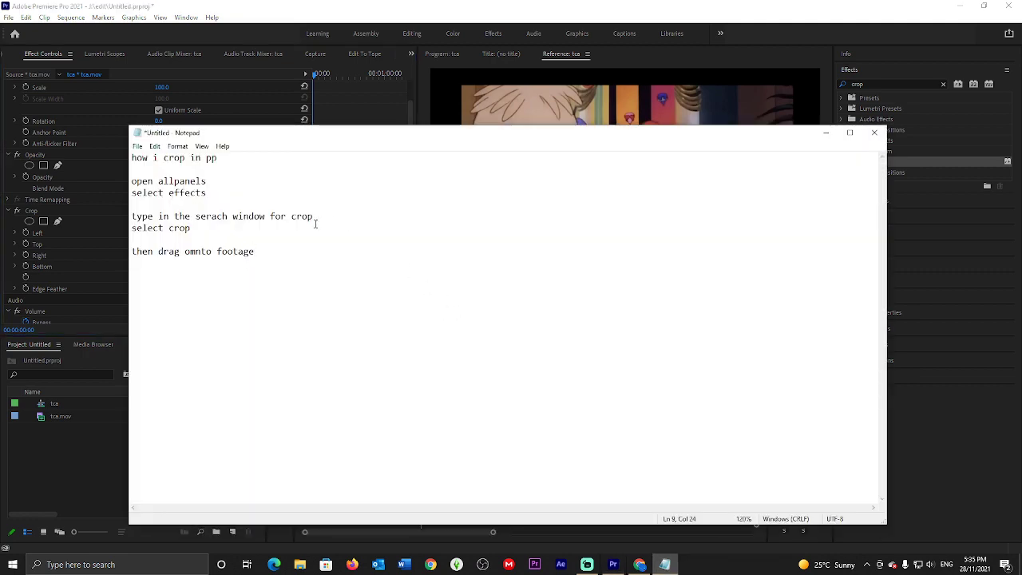
key(Return)
text(then suse slide)
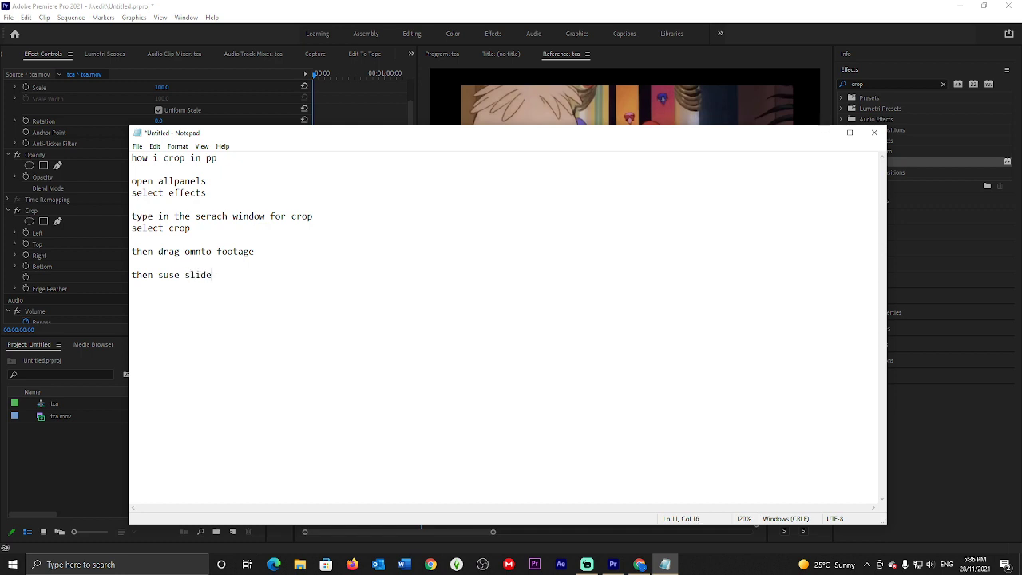
text(er bars)
key(Return)
text(bott)
text(on )
text(top)
key(Return)
text(left )
text(right)
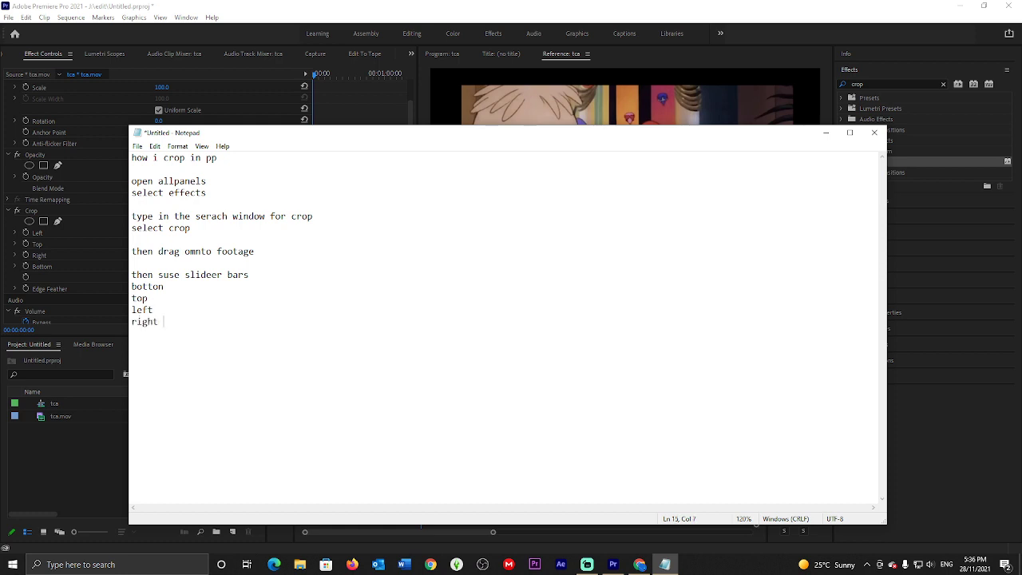
- Add "to the right positin u want" on its own line below "right" and minimize Notepad
text( to the right)
text(pos)
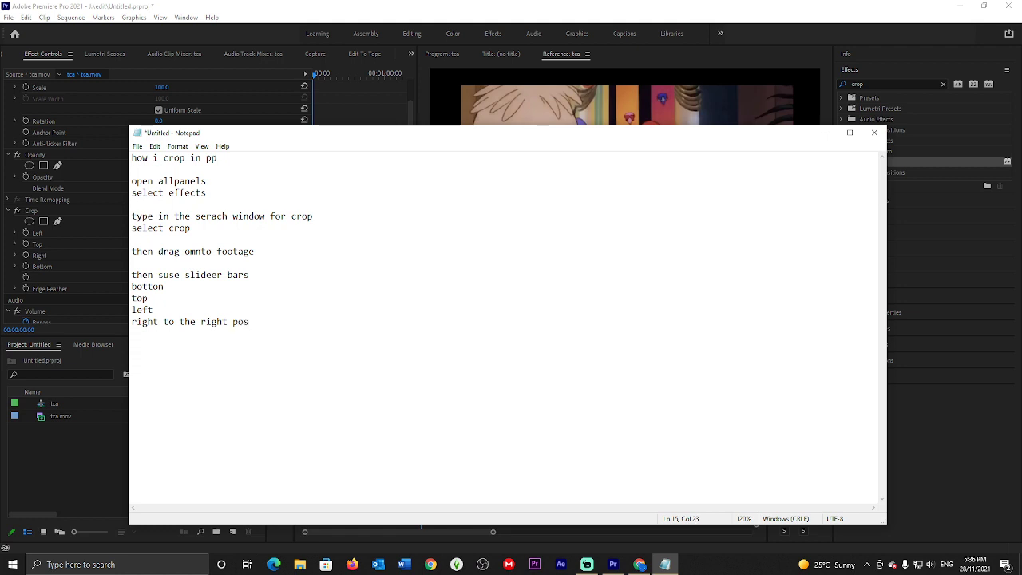
text(itin u want)
click(162, 322)
key(Return)
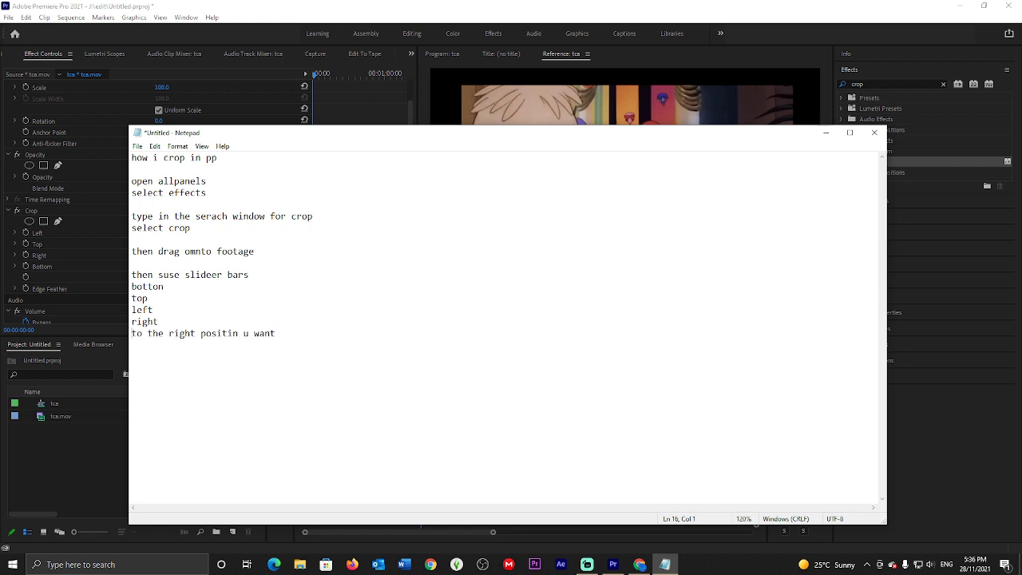
click(828, 133)
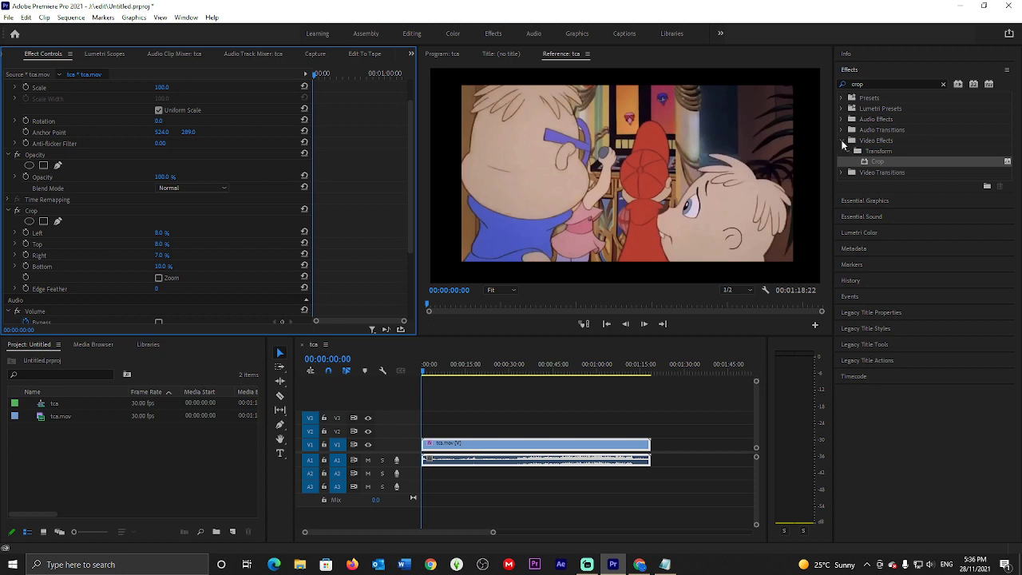
- Collapse the Transform and Video Effects folders, and add the line "now to pan" below the crop instructions in Notepad
click(847, 151)
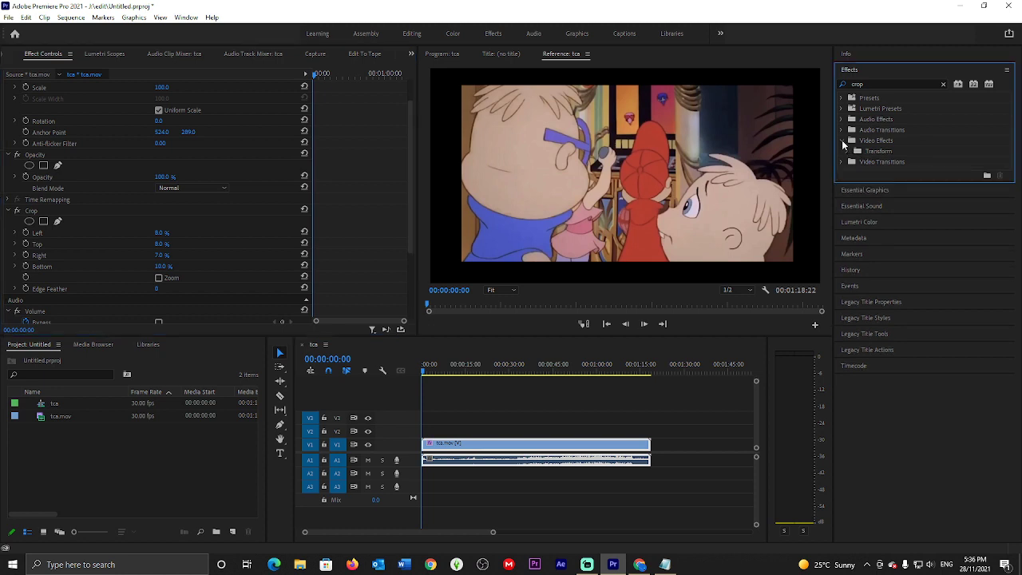
click(841, 140)
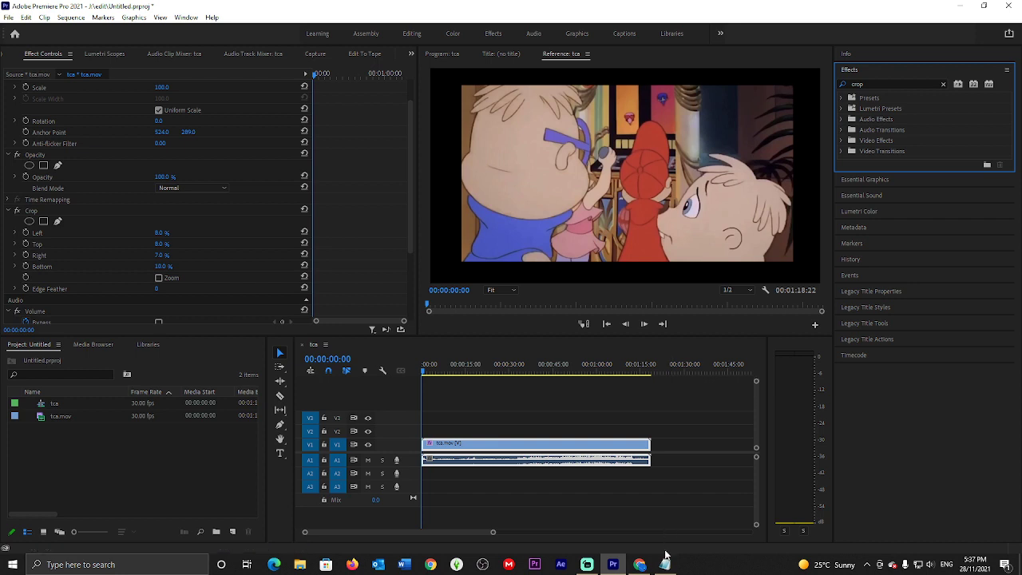
mouse_move(662, 570)
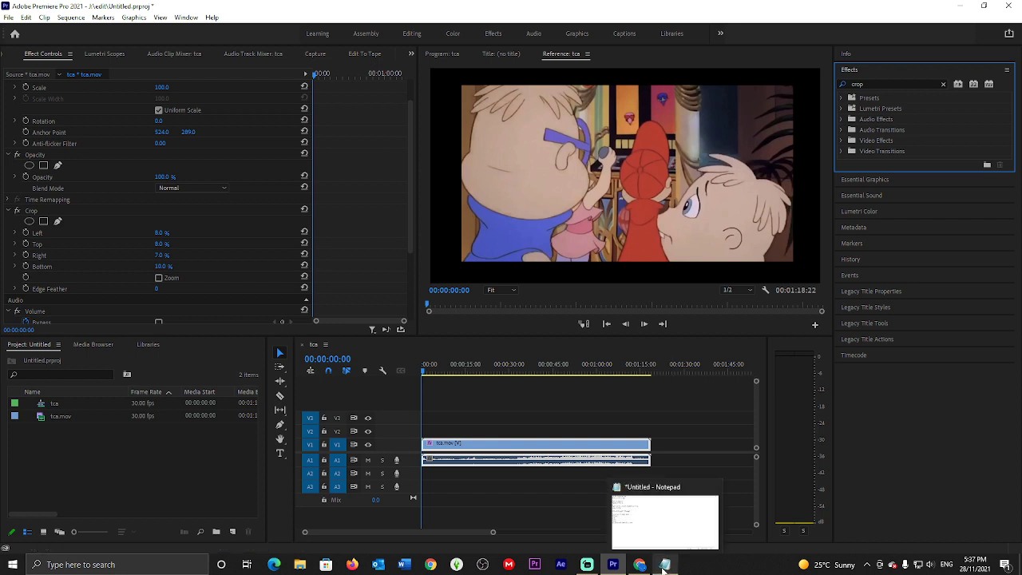
click(663, 570)
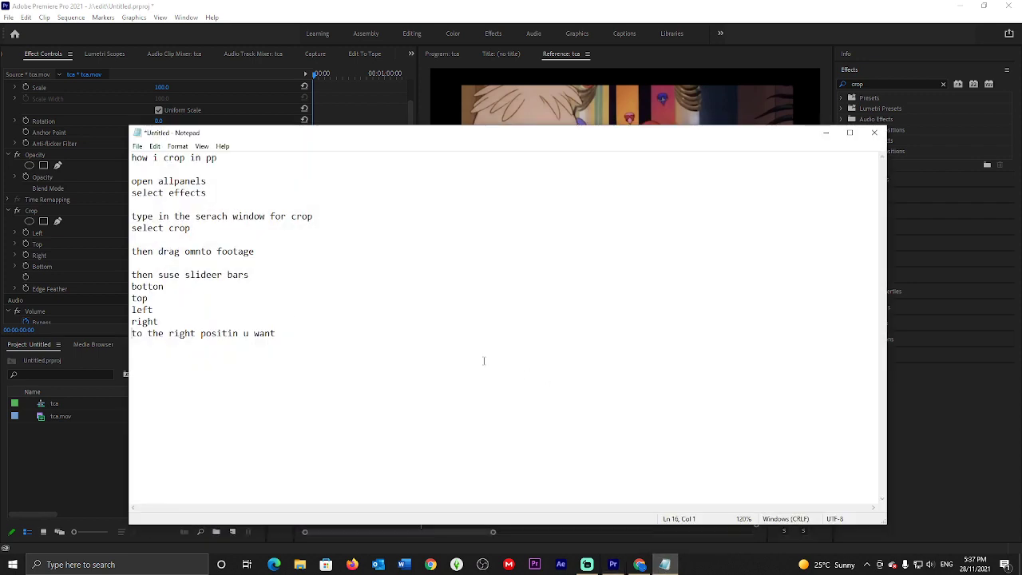
click(296, 337)
key(Return)
key(Return)
key(Return)
text(now to pan)
click(826, 137)
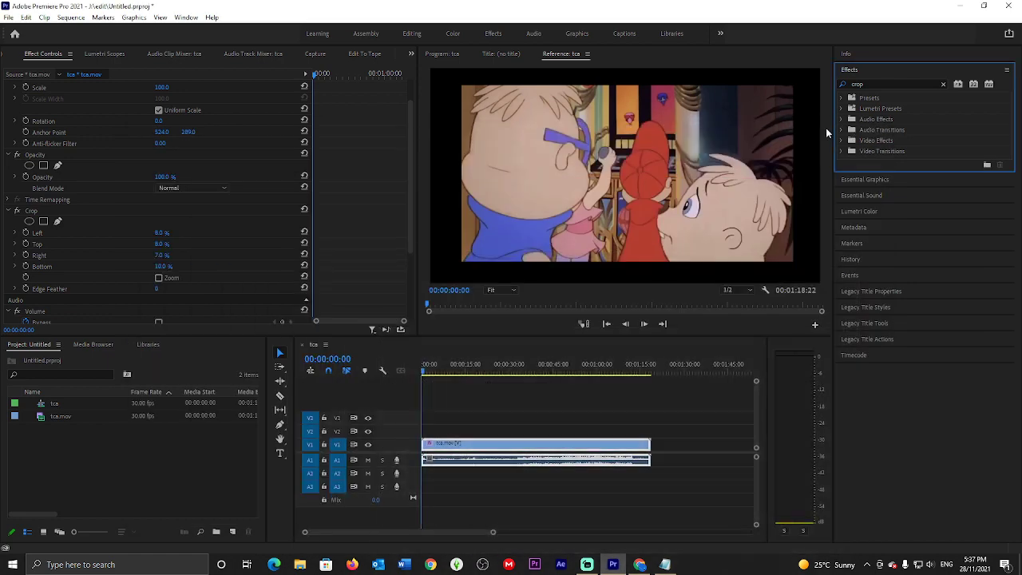
- Clear the "crop" search from the effects list in Premiere Pro and expand the Presets folder
click(942, 83)
click(841, 97)
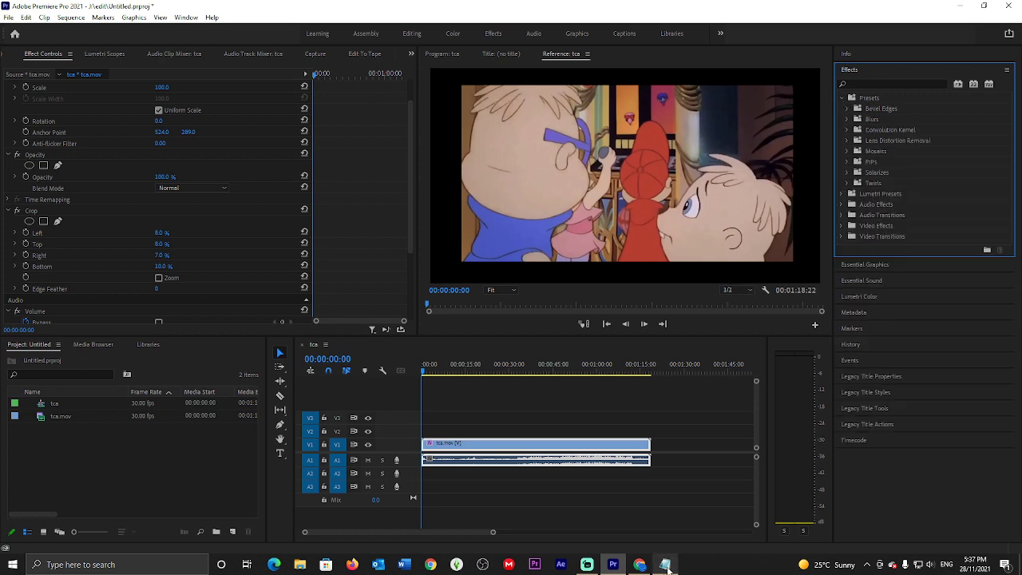
- Switch to Notepad, add the lines "go presents" and "select pips", and minimize it again
mouse_move(664, 564)
click(630, 515)
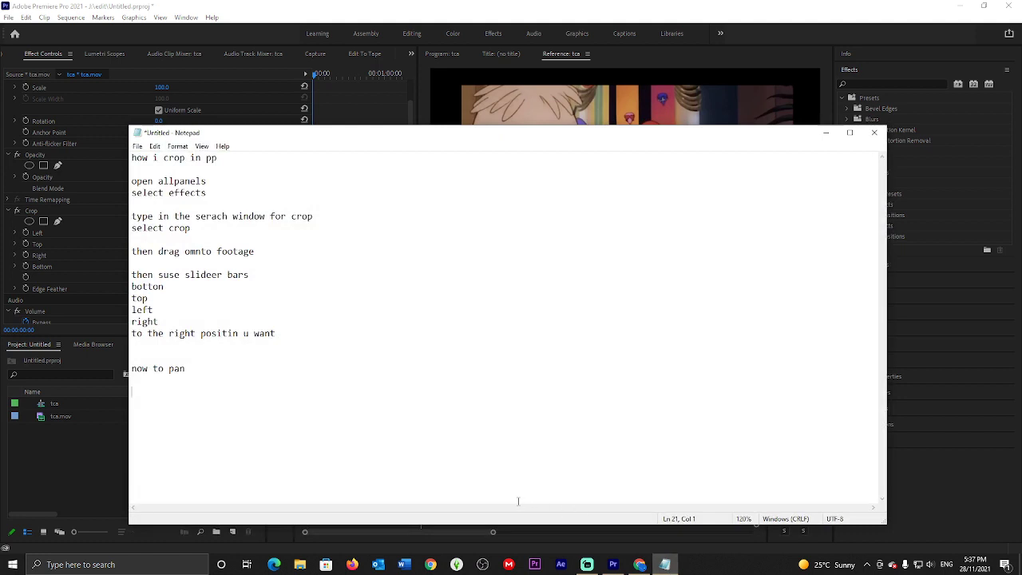
text(go present)
key(BackSpace)
text(ts  )
text(d)
key(BackSpace)
text(select pip)
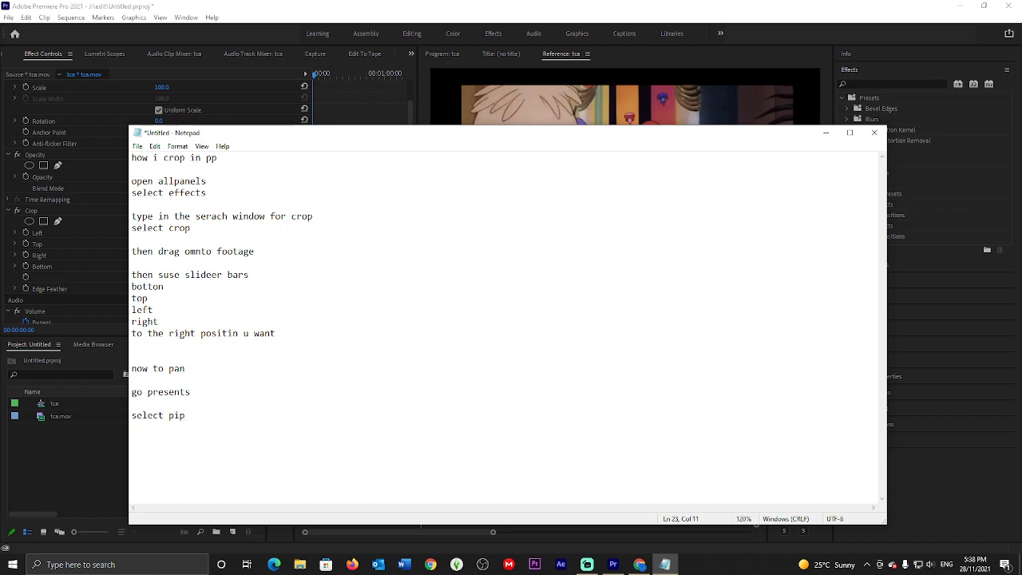
text(s)
click(826, 132)
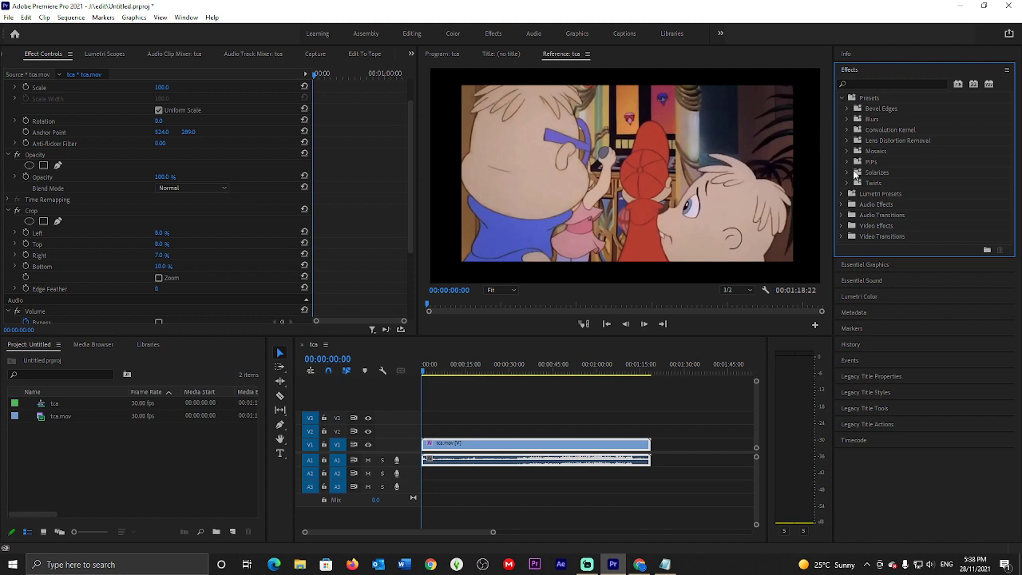
- Expand the PIPs and 25% PIPs preset folders, and add the line "then 25% pips" to the Notepad note
click(848, 161)
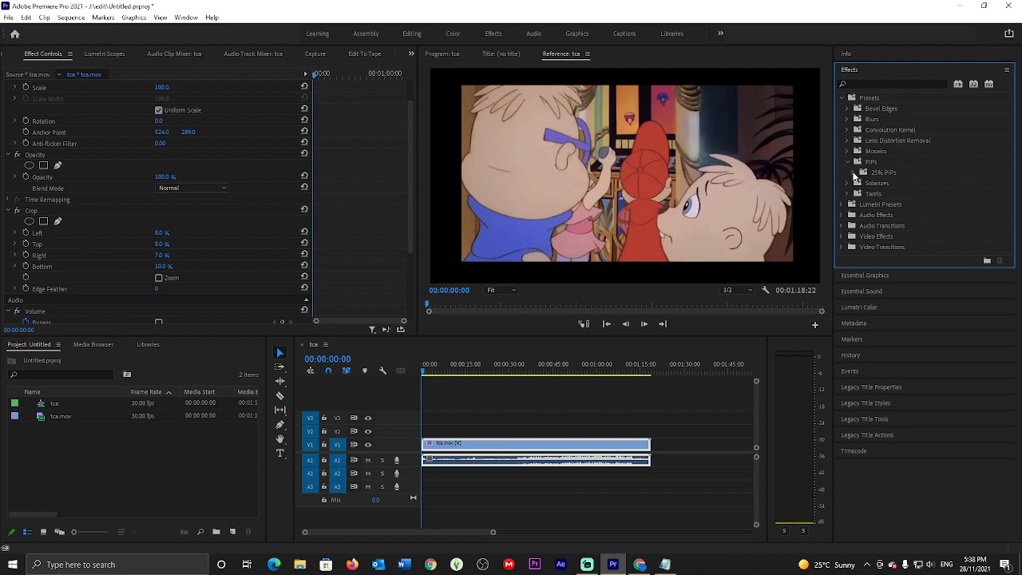
click(855, 172)
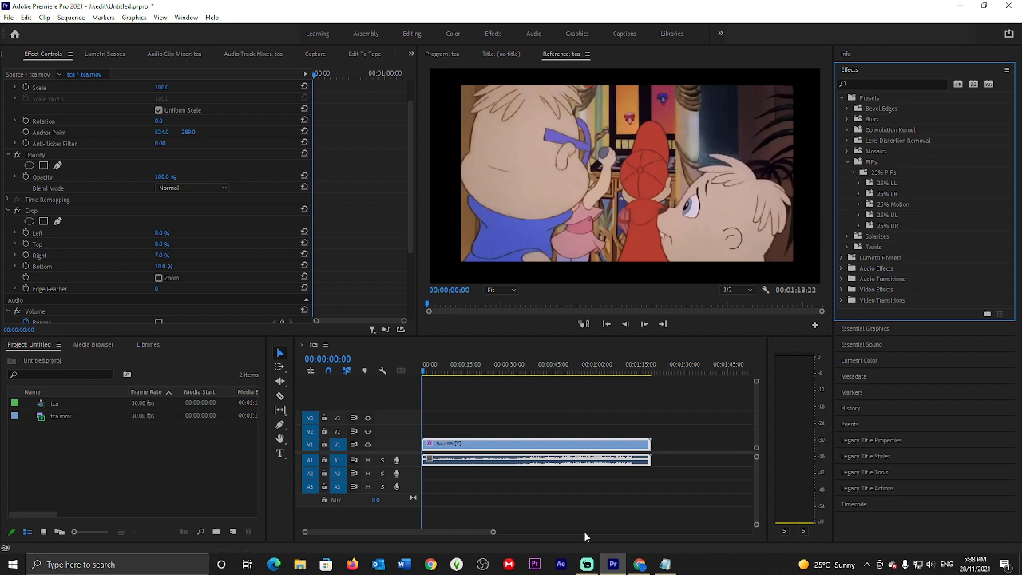
mouse_move(662, 566)
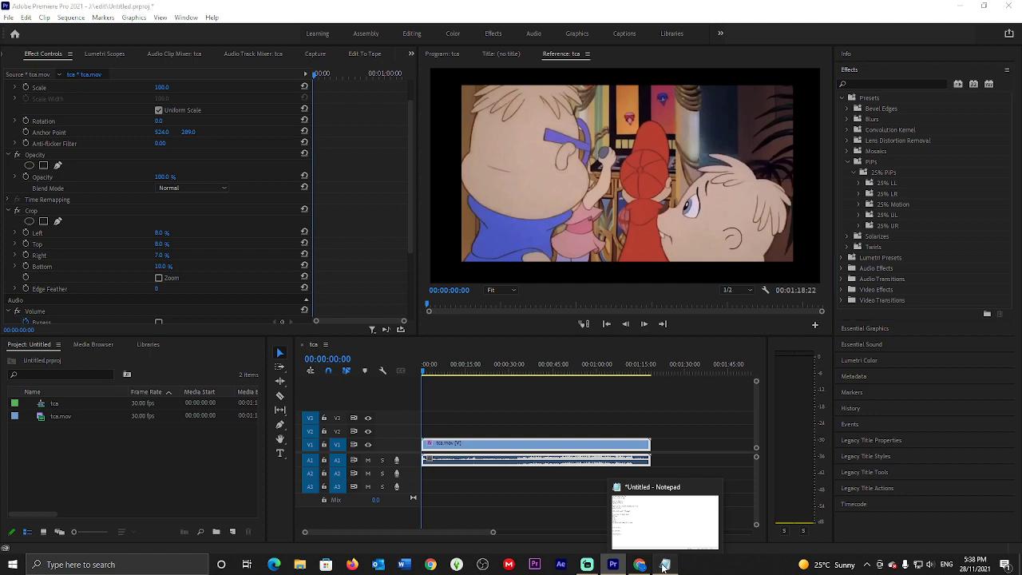
click(662, 566)
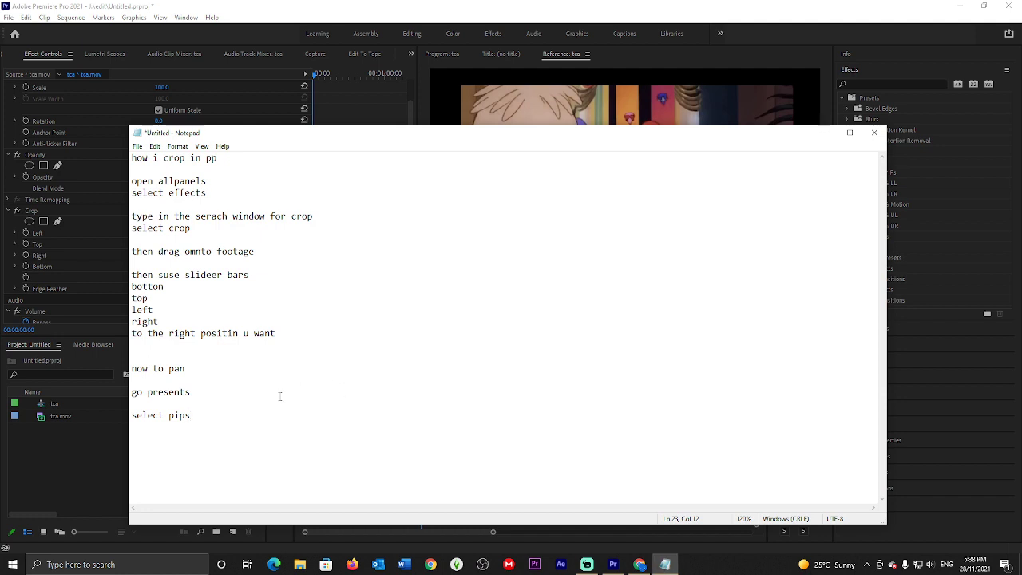
text(then)
text(% pips)
click(827, 132)
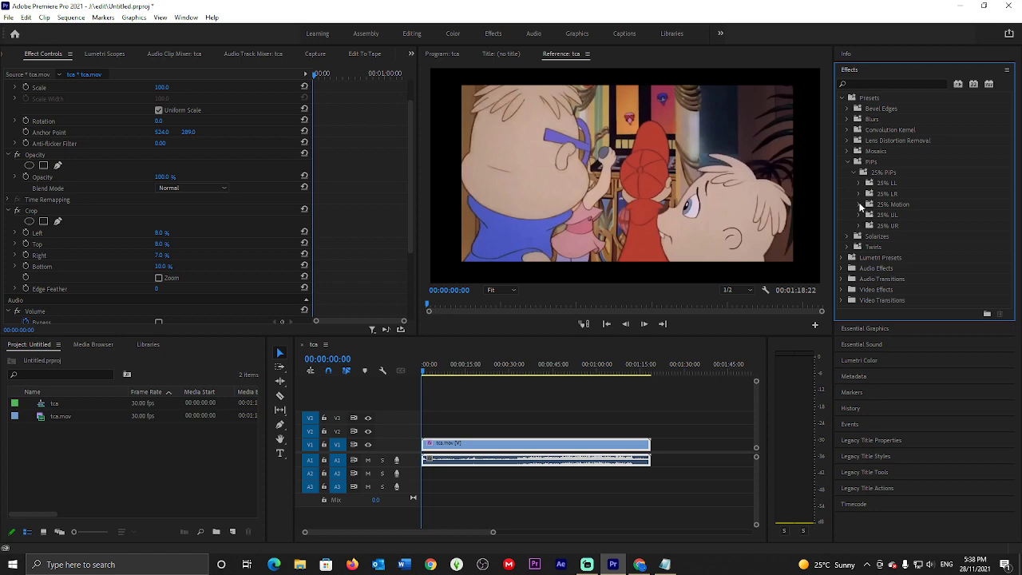
- Expand the 25% Motion preset folder and add the line "then select 25% motion" to the Notepad note
click(859, 204)
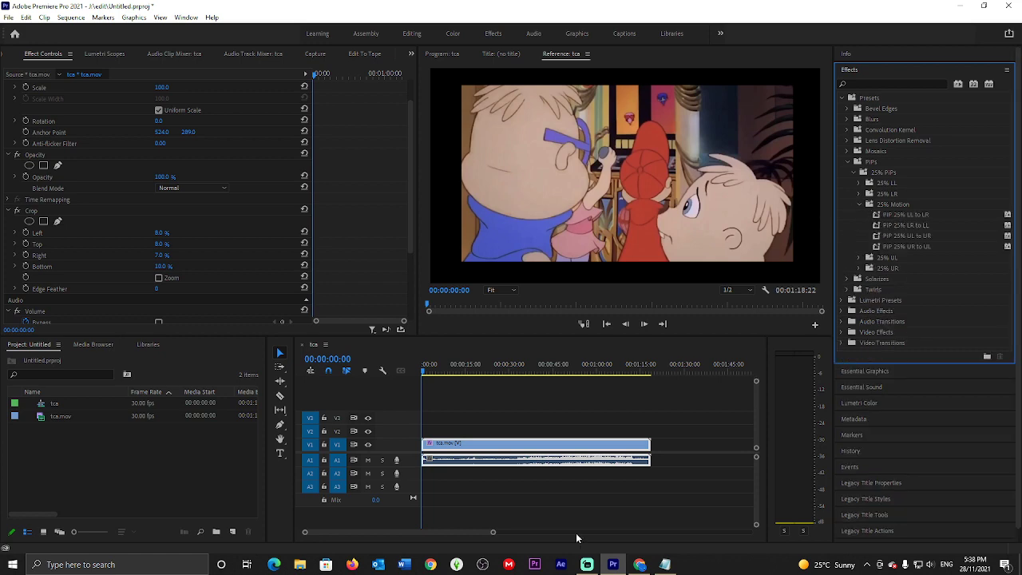
mouse_move(667, 565)
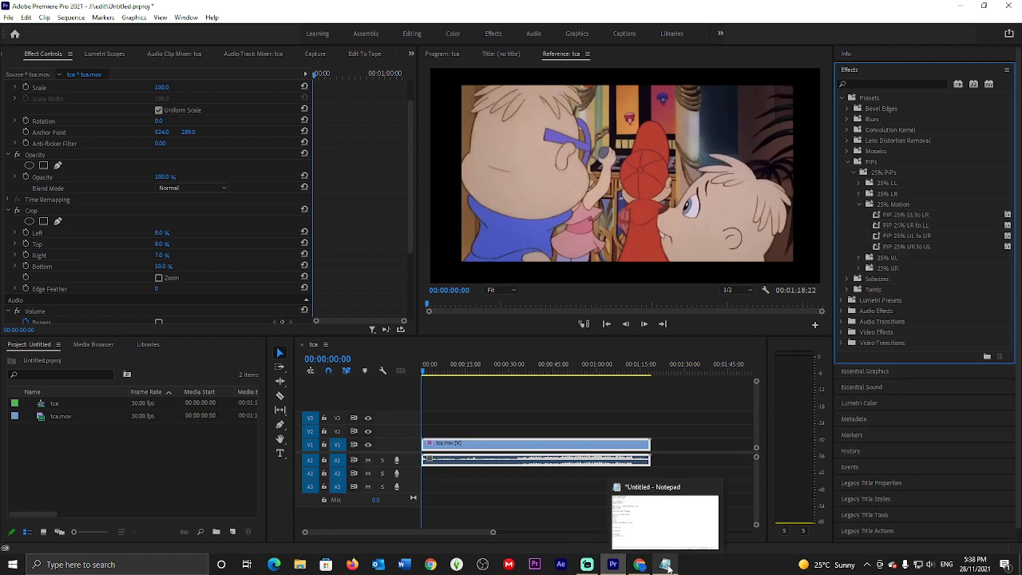
click(667, 565)
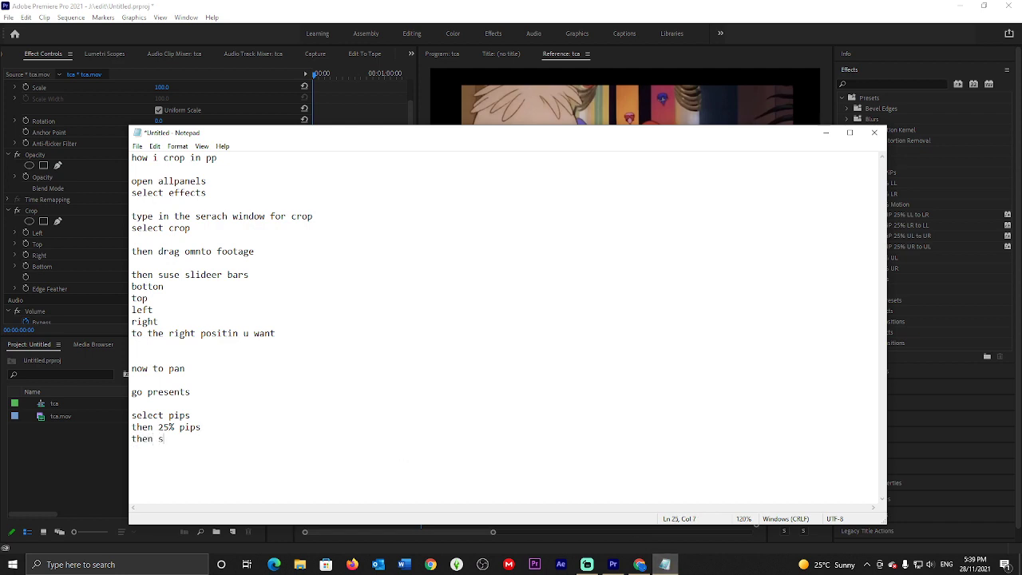
text(lect)
text(tion)
click(828, 134)
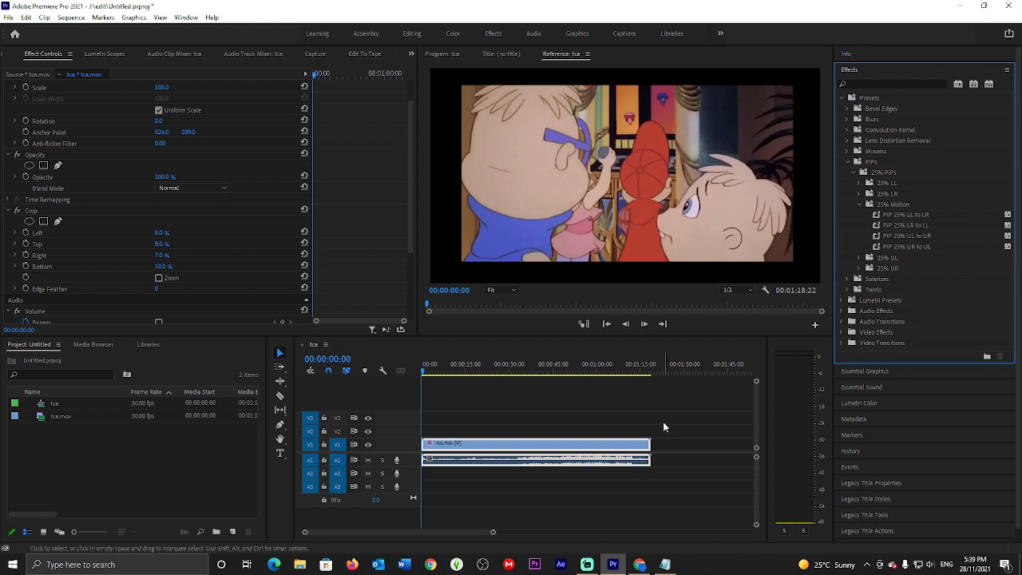
- Return to Notepad, add the line "then drag on footage" under the 25% motion line, and minimize it
click(664, 564)
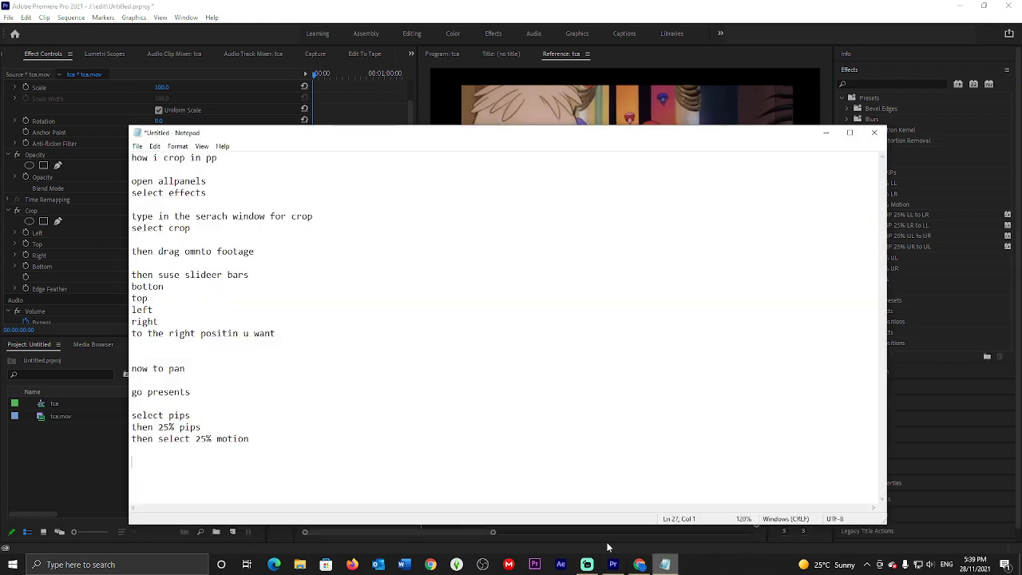
click(257, 442)
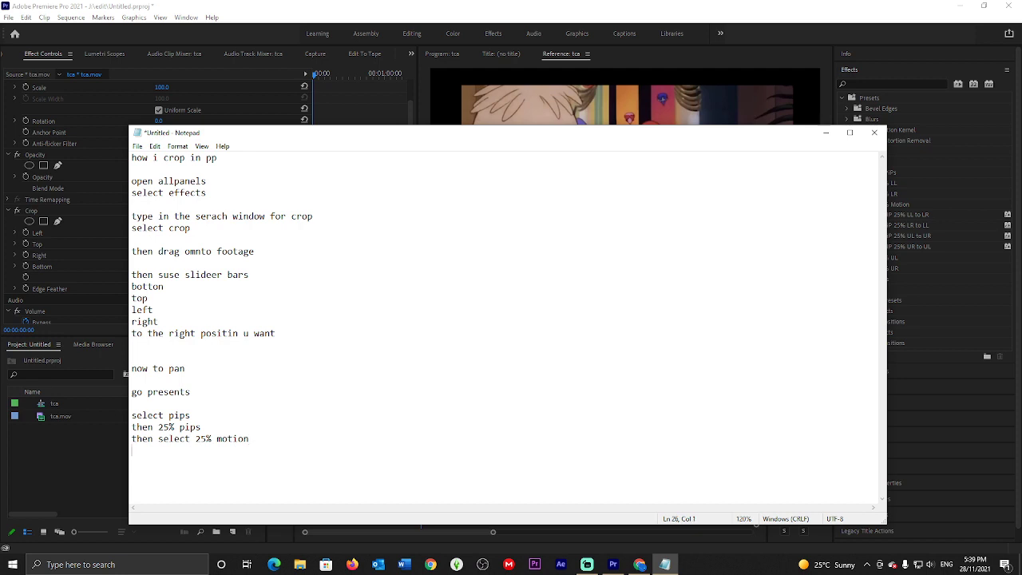
text(then drag on footage)
click(827, 133)
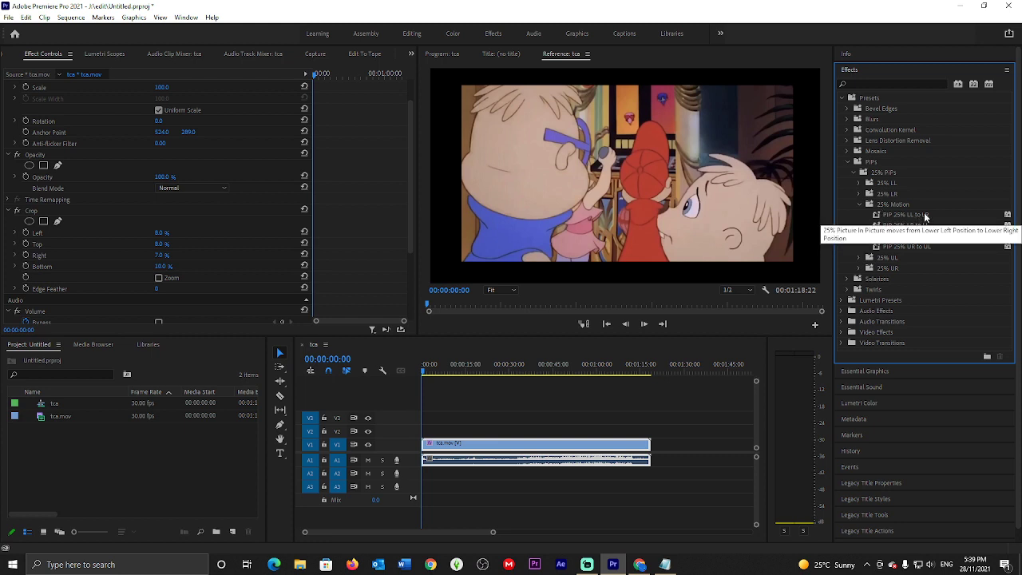
- Apply the PIP 25% LL to LR preset to the tca.mov clip and play it in the Editing workspace
drag(924, 218, 529, 449)
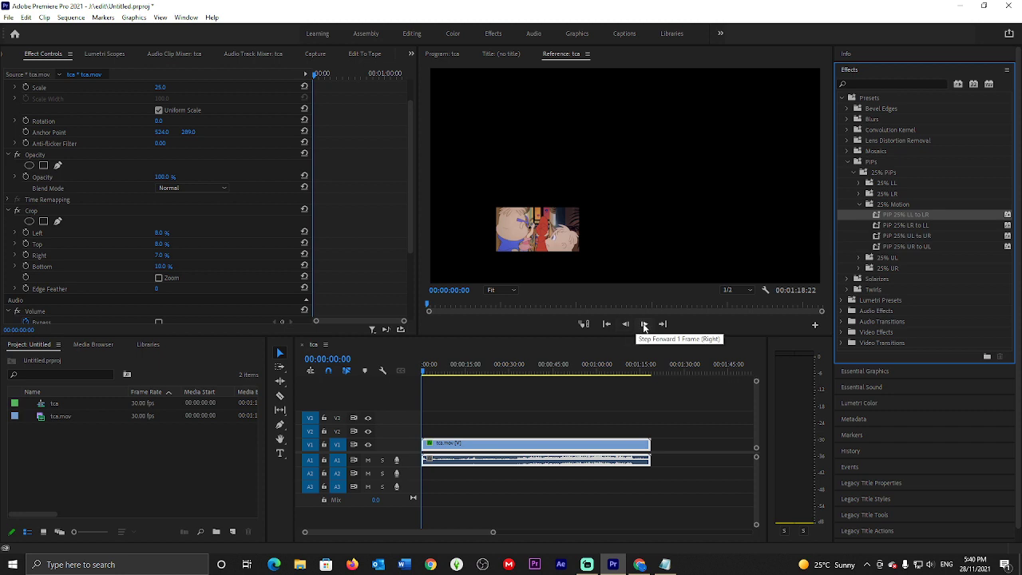
click(586, 192)
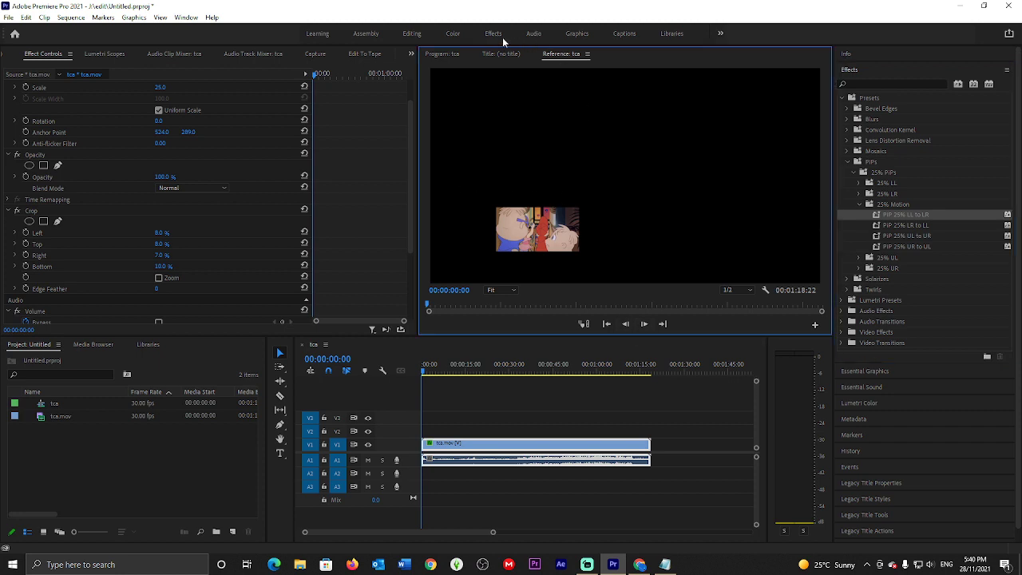
click(420, 33)
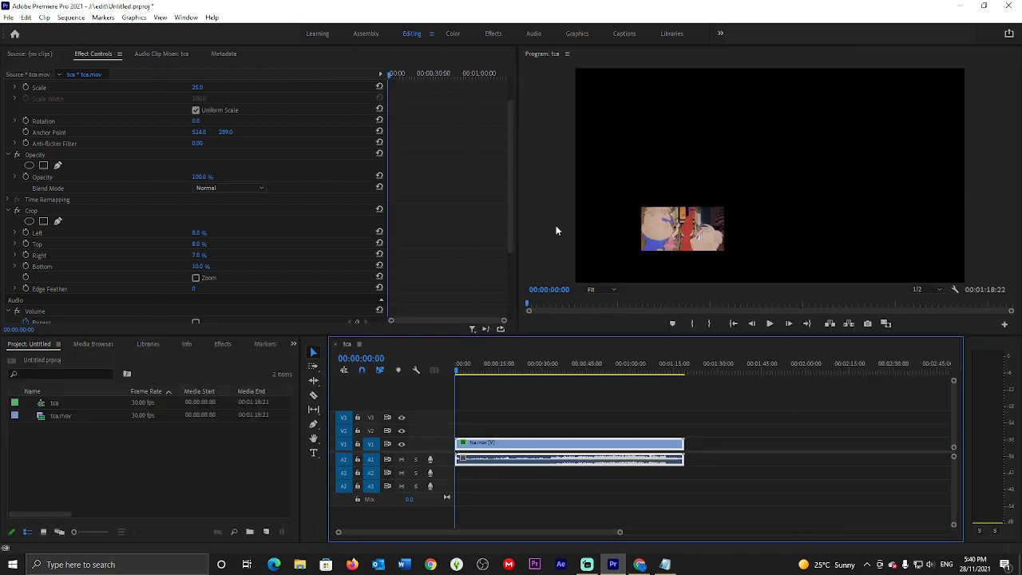
click(770, 323)
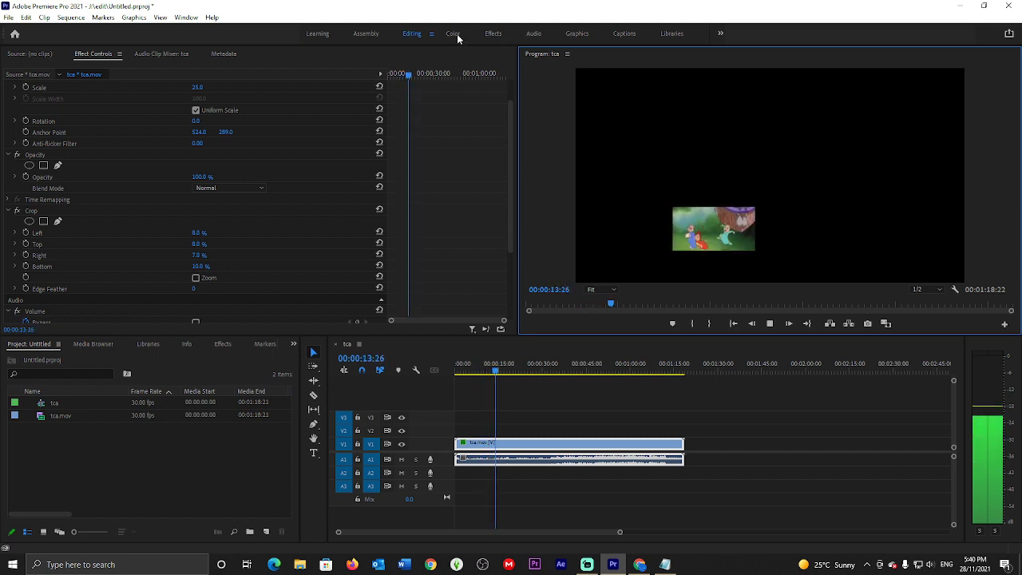
- Switch to the Effects workspace, apply the PIP 25% LR to LL preset to the tca.mov clip and play it
click(488, 33)
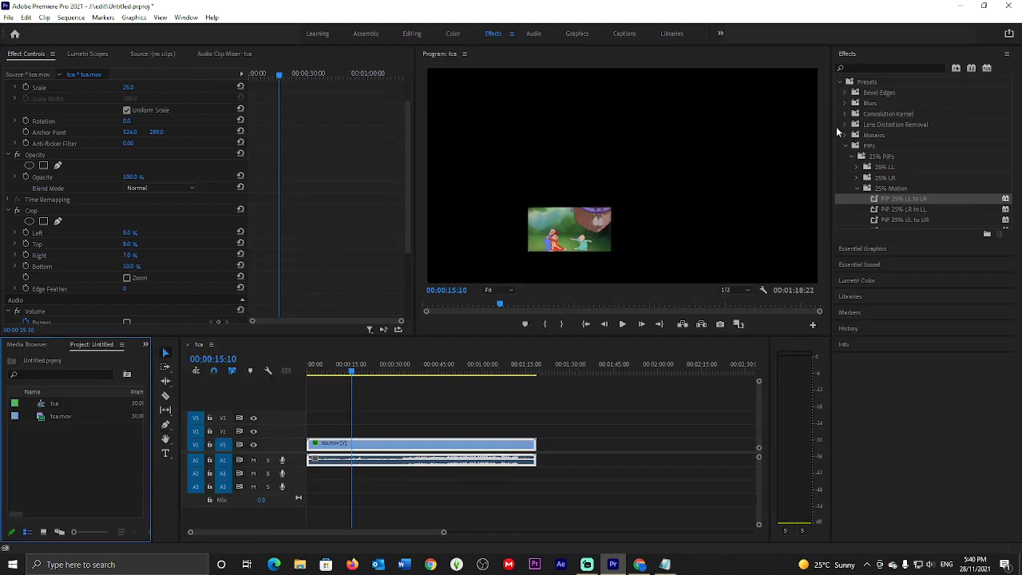
click(912, 210)
drag(914, 213, 483, 455)
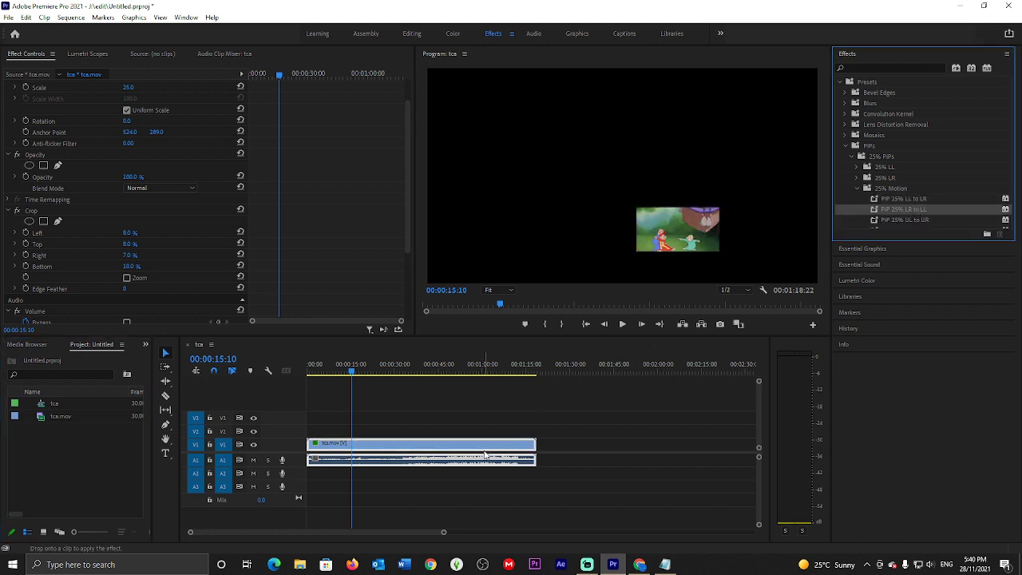
click(625, 324)
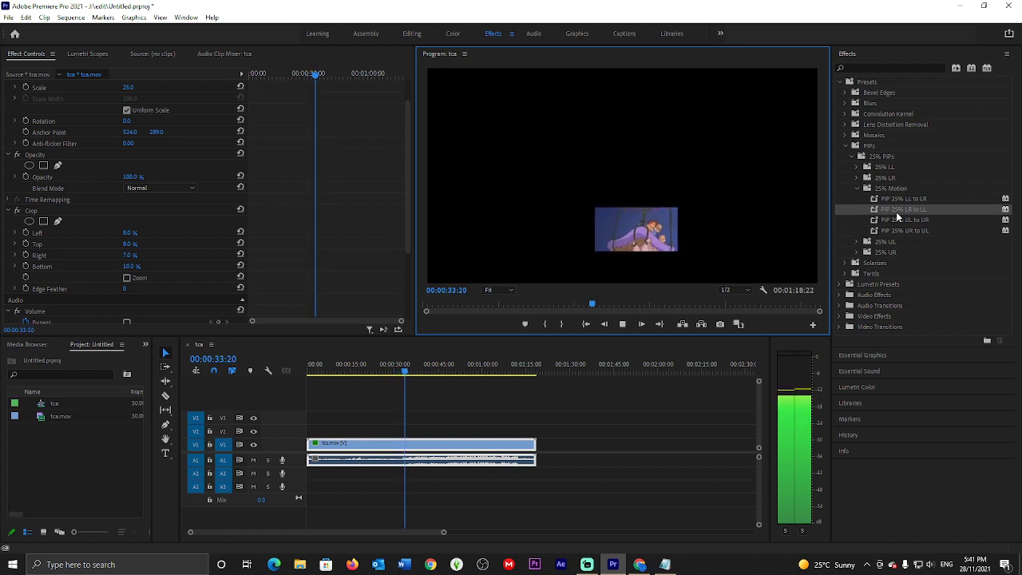
- Apply the PIP 25% UL to UR preset to the tca.mov clip in the timeline
click(932, 220)
drag(932, 220, 472, 447)
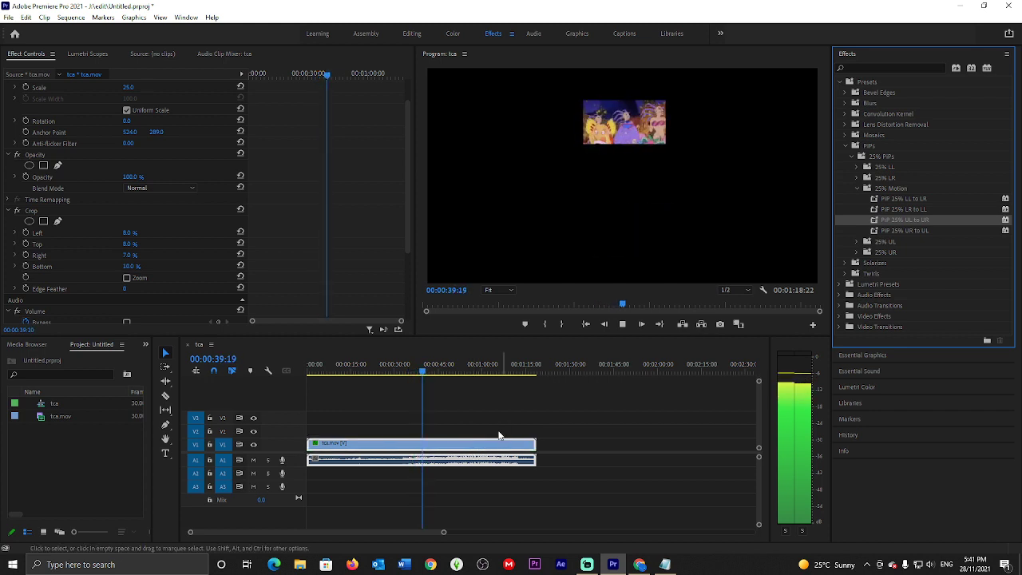
- Mute audio track A1 and apply the PIP 25% UR to UL preset to the tca.mov clip in the timeline
click(252, 463)
click(253, 460)
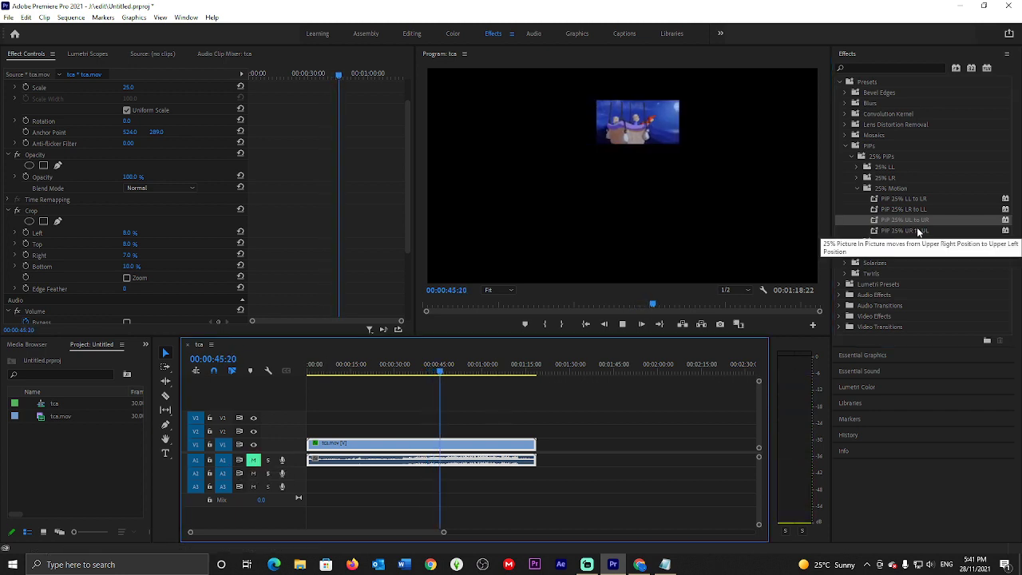
drag(906, 230, 477, 450)
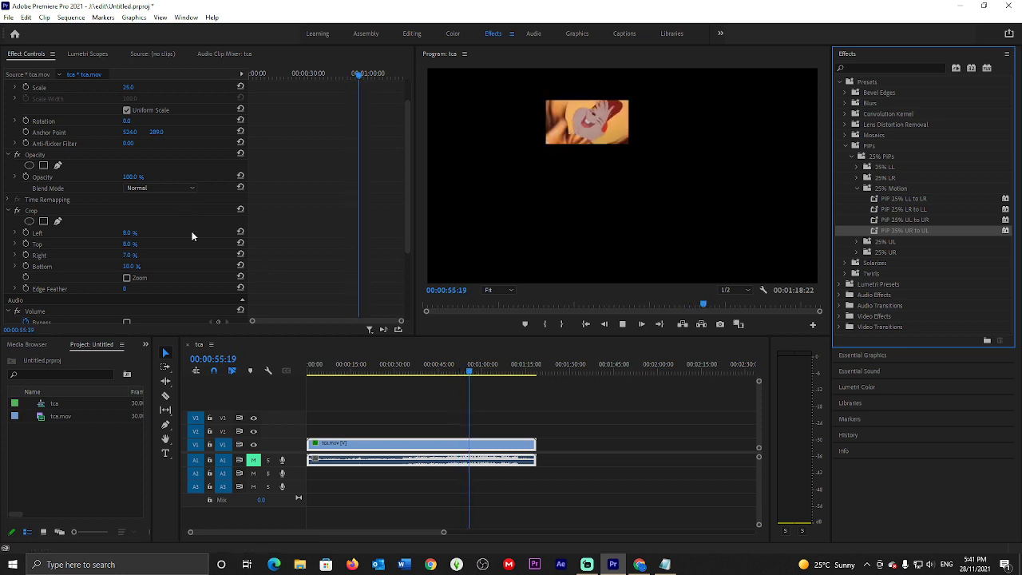
- Set the tca.mov clip's Motion scale to 53 and stop the playback
scroll(192, 233, down, 2)
scroll(192, 236, down, 2)
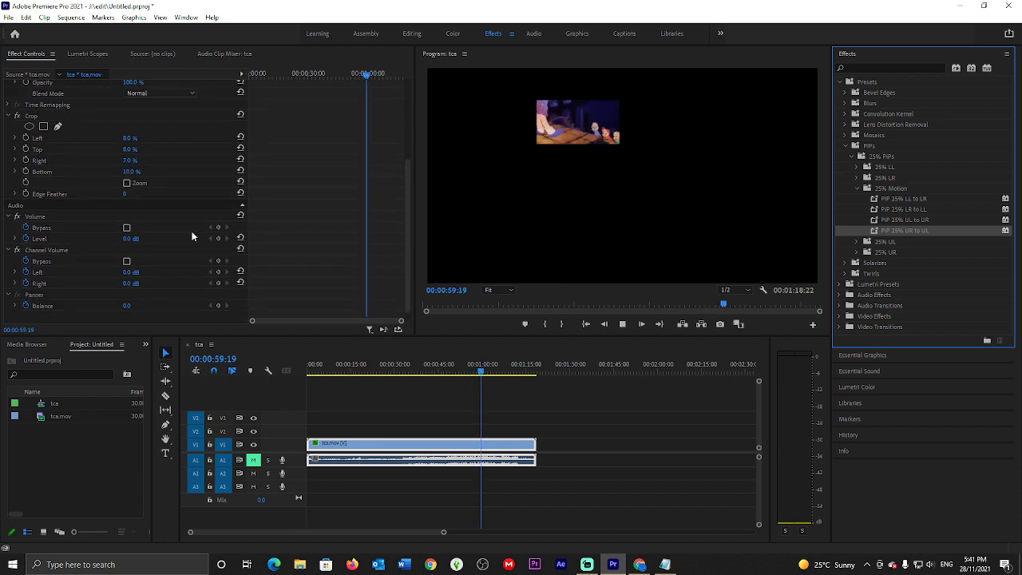
scroll(191, 236, up, 3)
scroll(192, 235, up, 3)
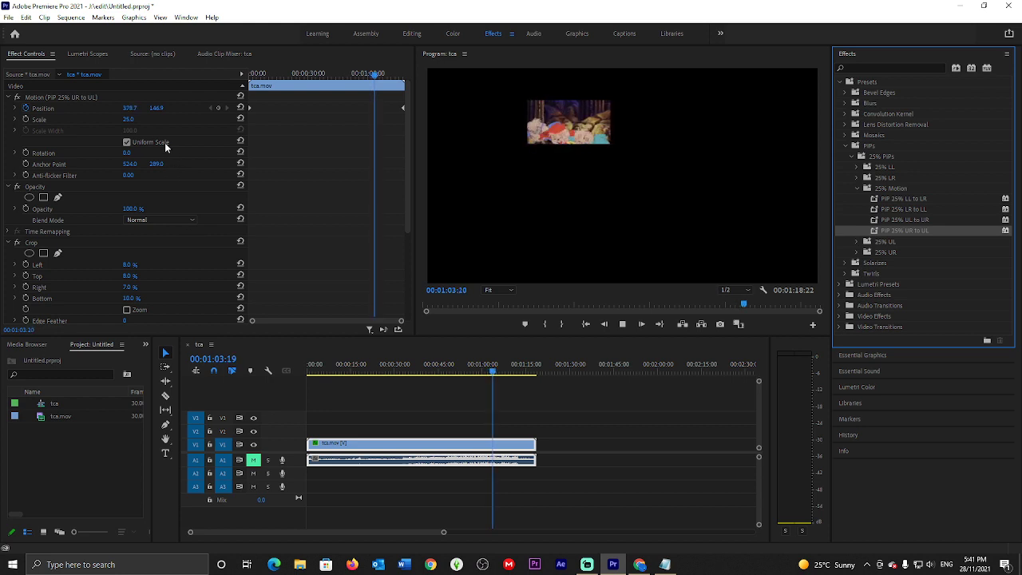
click(152, 123)
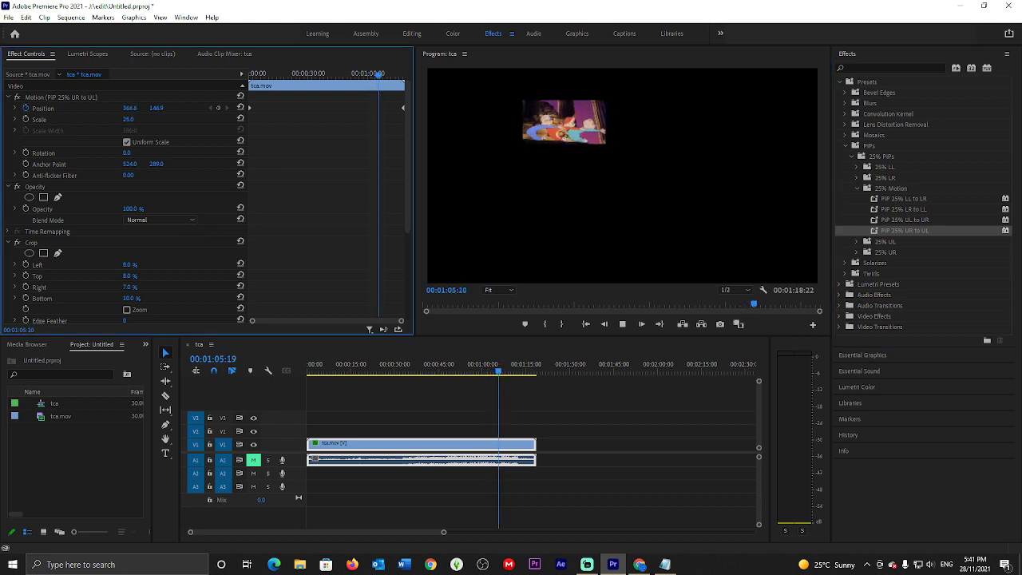
drag(128, 119, 148, 119)
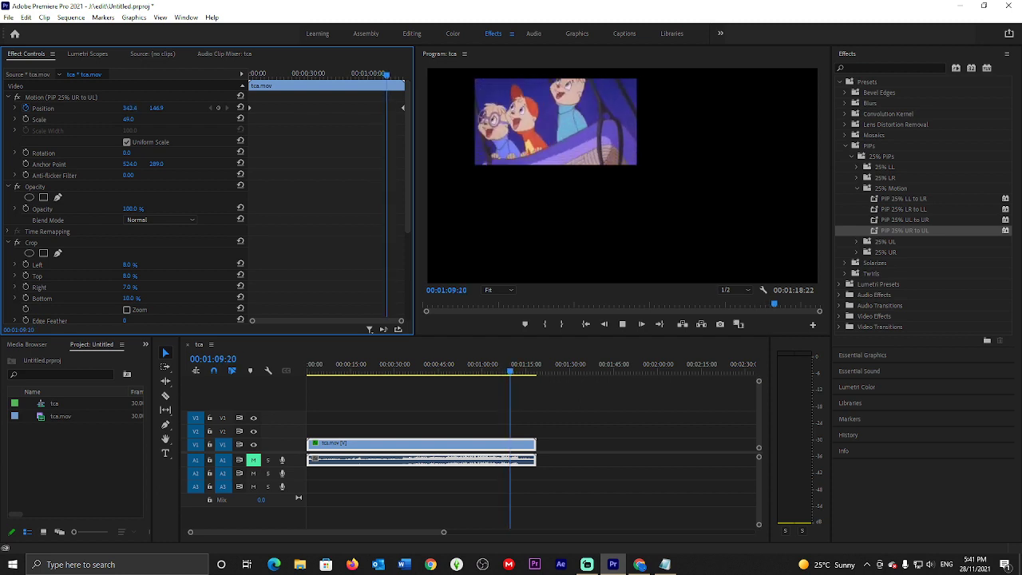
drag(128, 119, 131, 119)
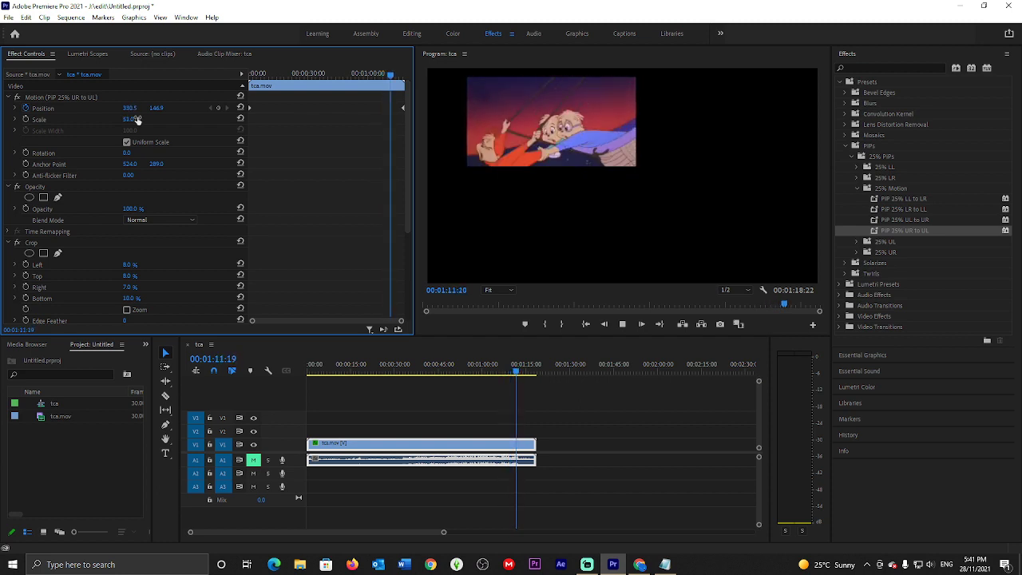
click(623, 325)
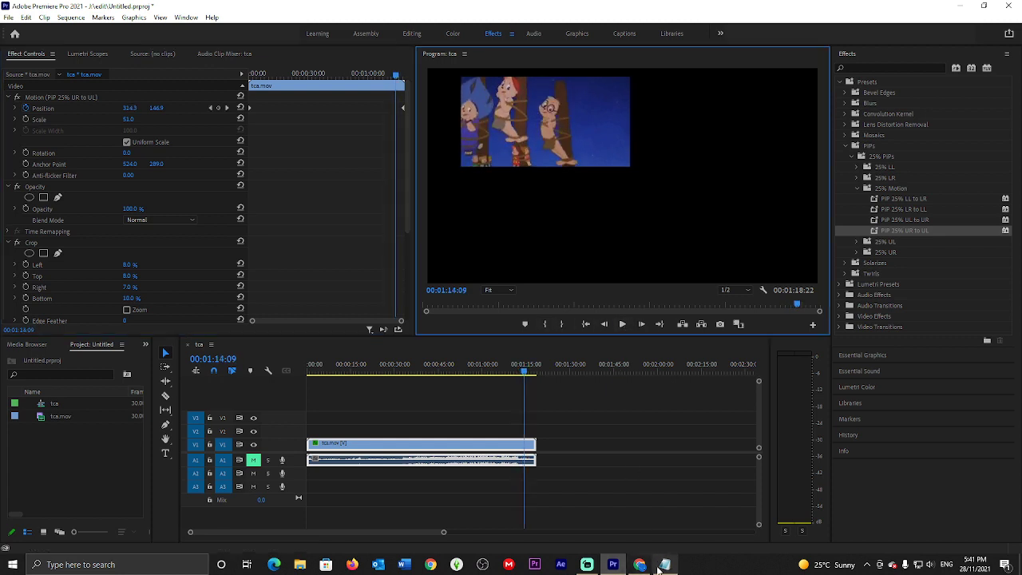
- Bring up the written instructions in Notepad, then switch to Streamlabs Desktop
mouse_move(661, 567)
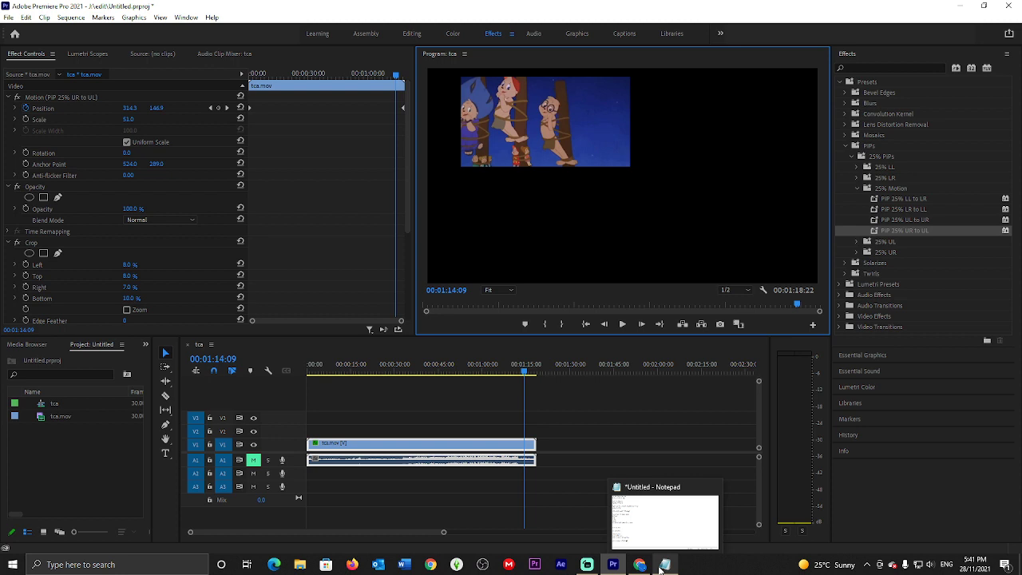
click(660, 568)
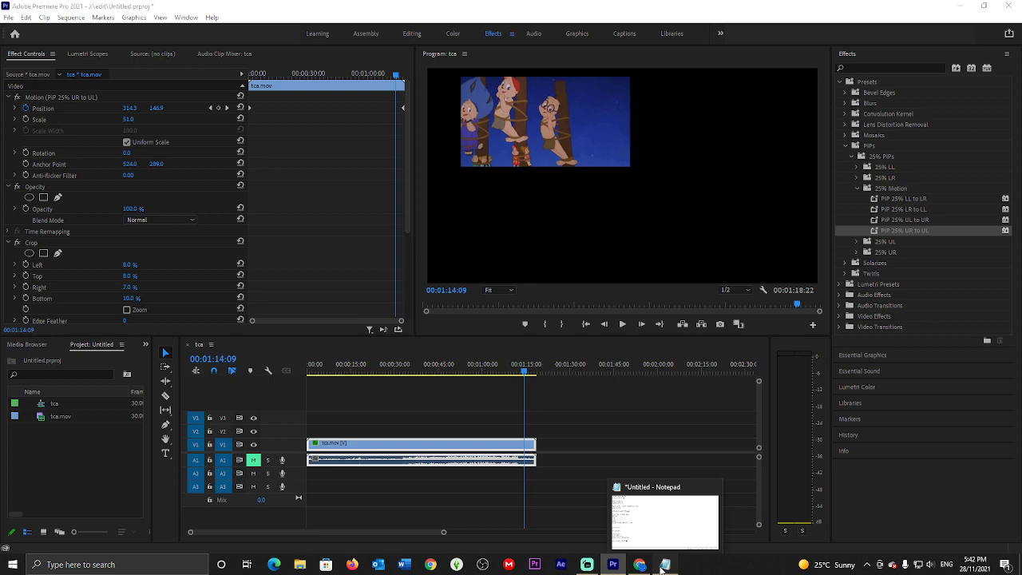
click(660, 568)
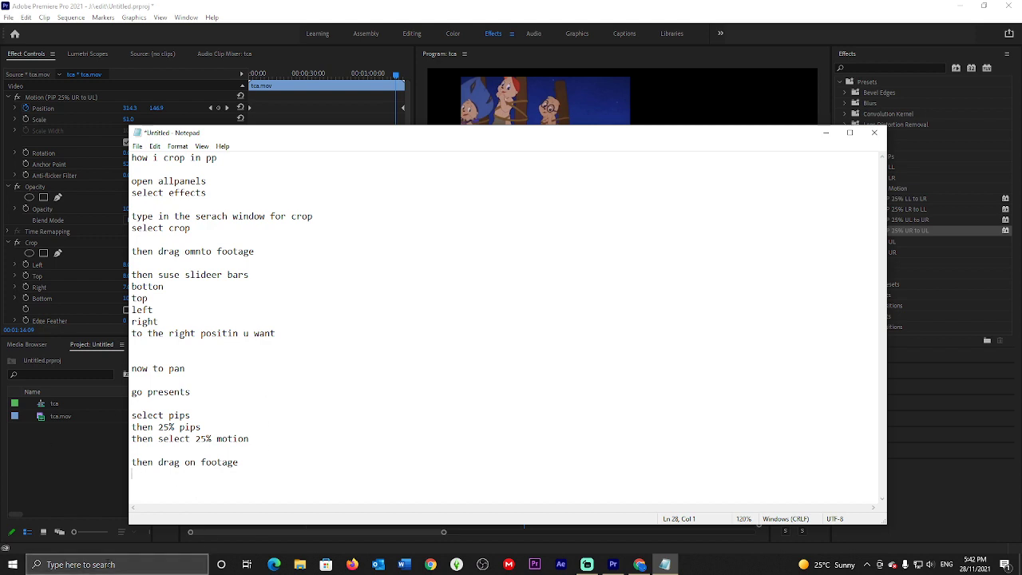
click(586, 564)
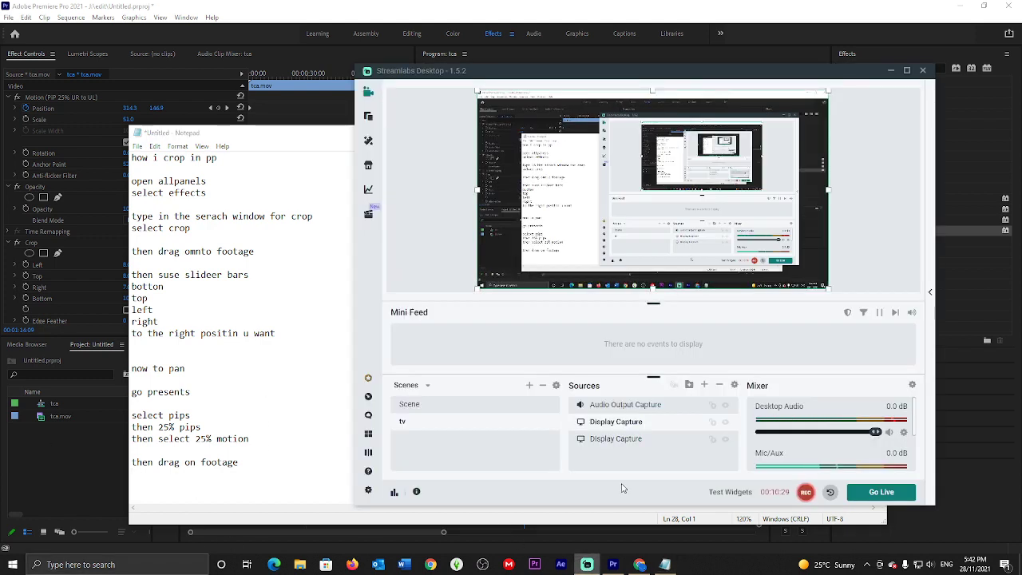